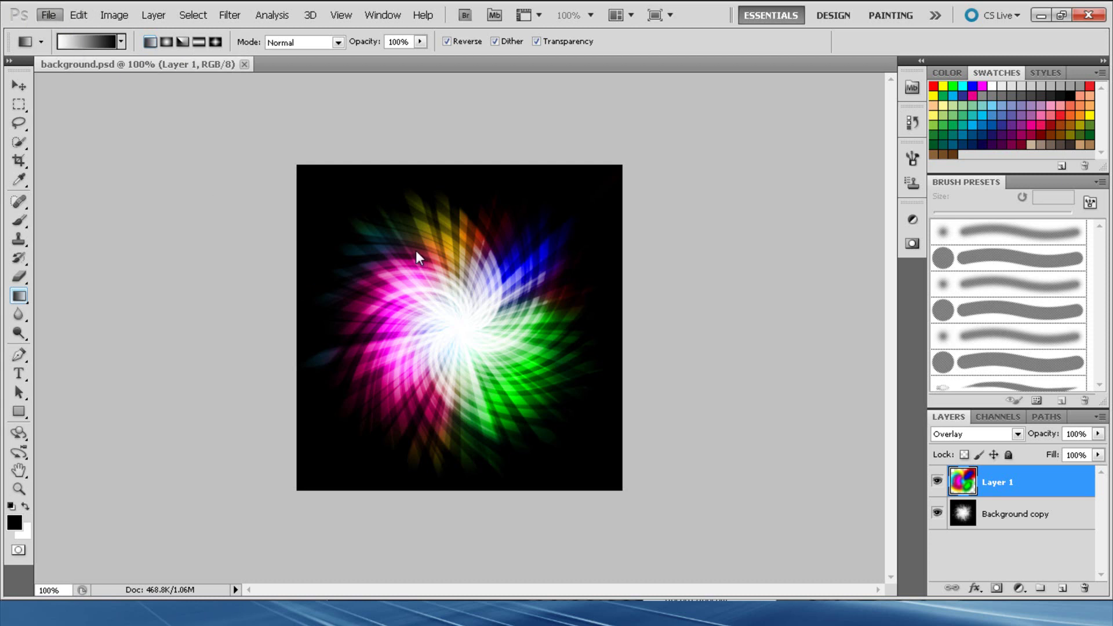
# Step: Create a new blank white document, Untitled-1, 400 × 400 pixels
pyautogui.hotkey('ctrl', 'n')
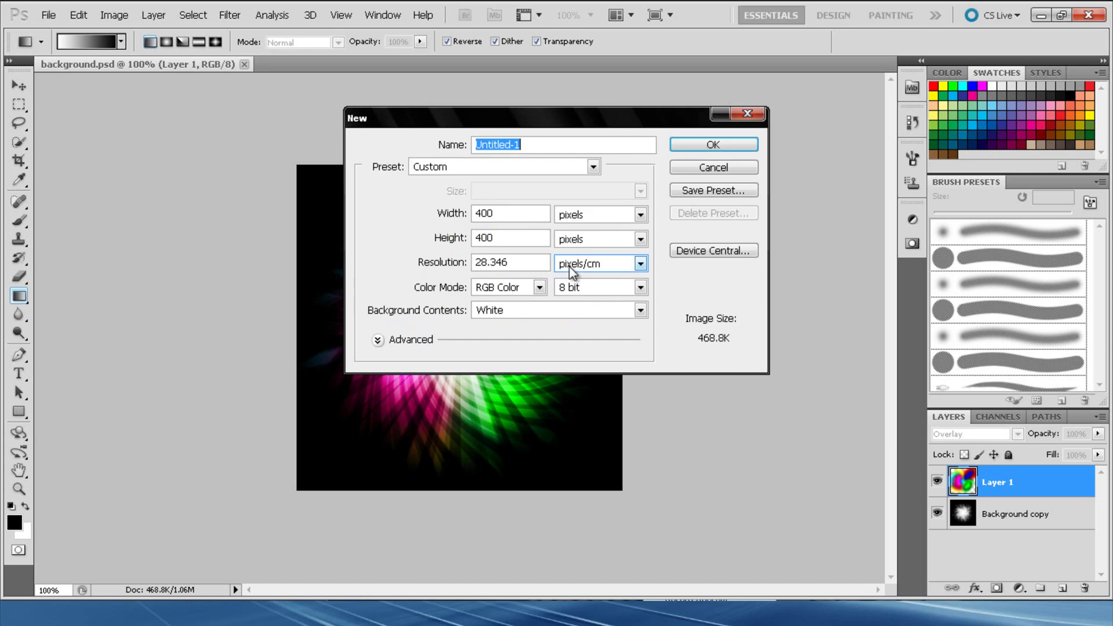
pyautogui.click(507, 212)
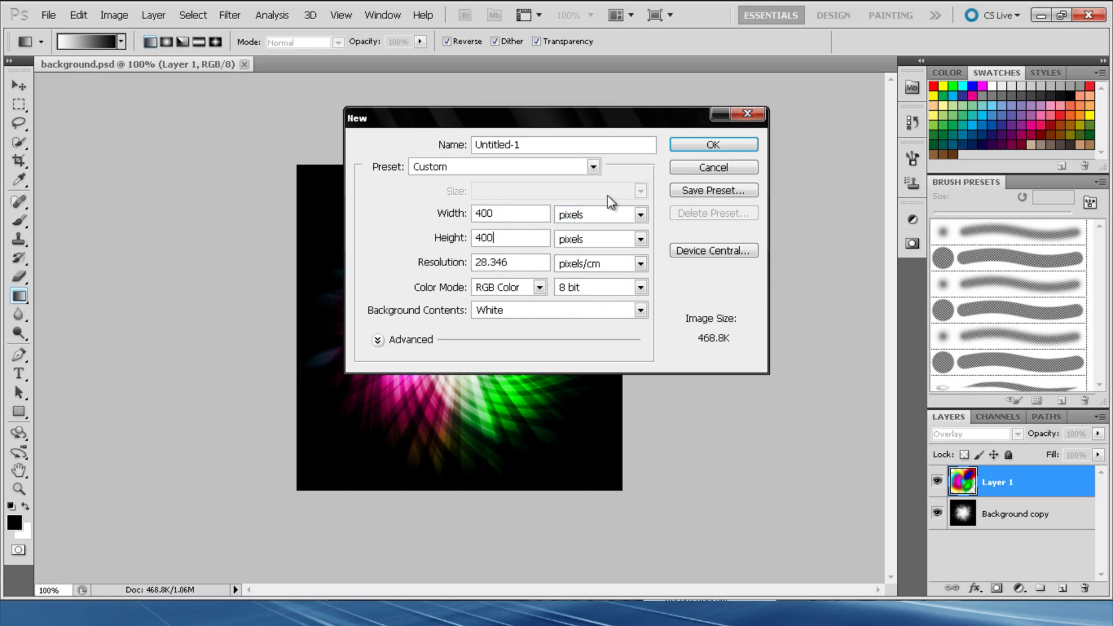
pyautogui.click(703, 148)
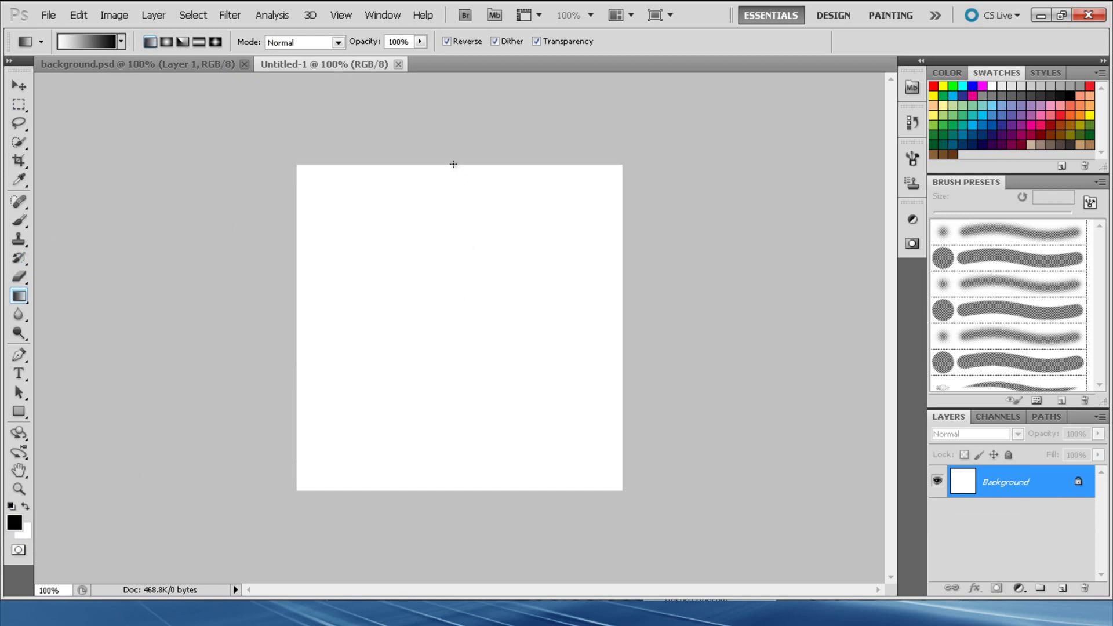
# Step: Turn off Reverse and lay a vertical gradient, white at the top to black at the bottom
pyautogui.click(447, 41)
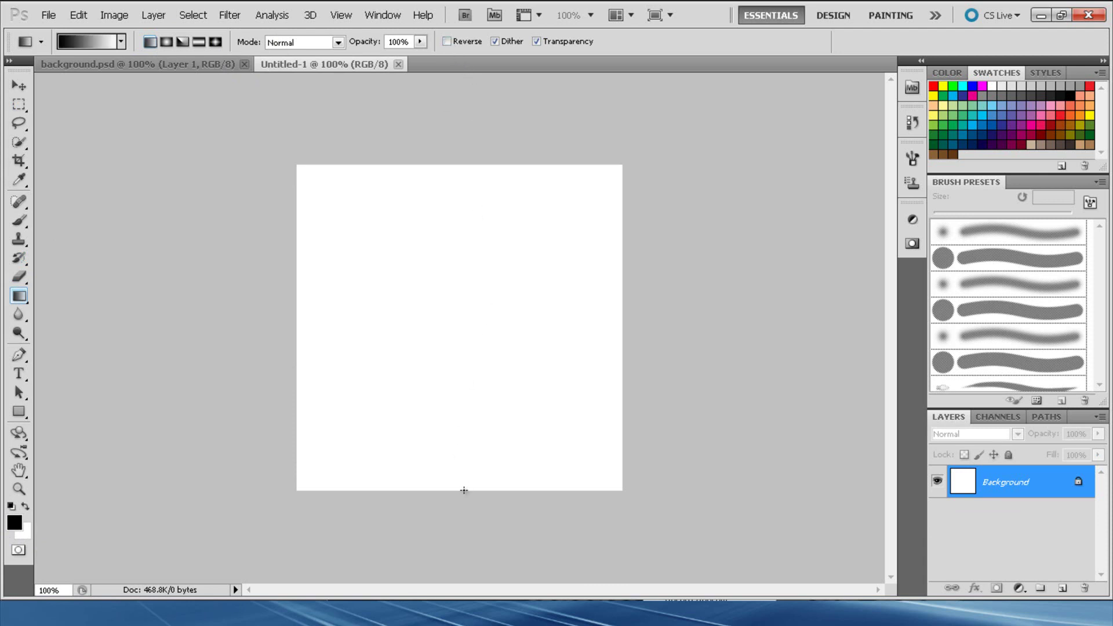
pyautogui.moveTo(464, 491); pyautogui.dragTo(464, 163)
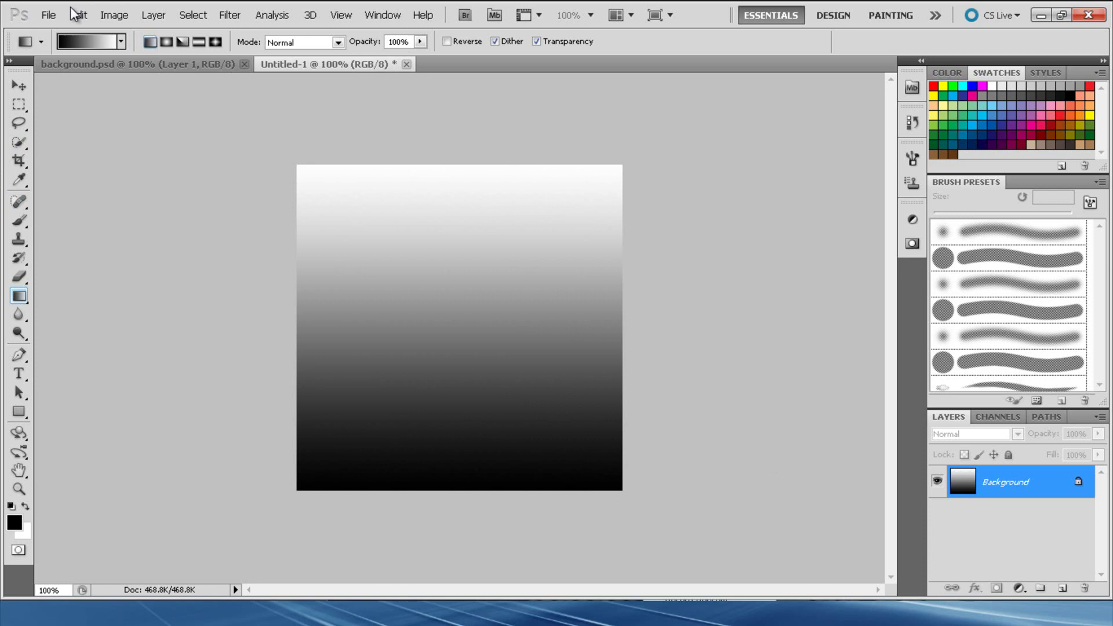
# Step: Apply a Square-type Wave distortion, randomized twice, to streak the gradient vertically
pyautogui.click(231, 15)
pyautogui.press('Escape')
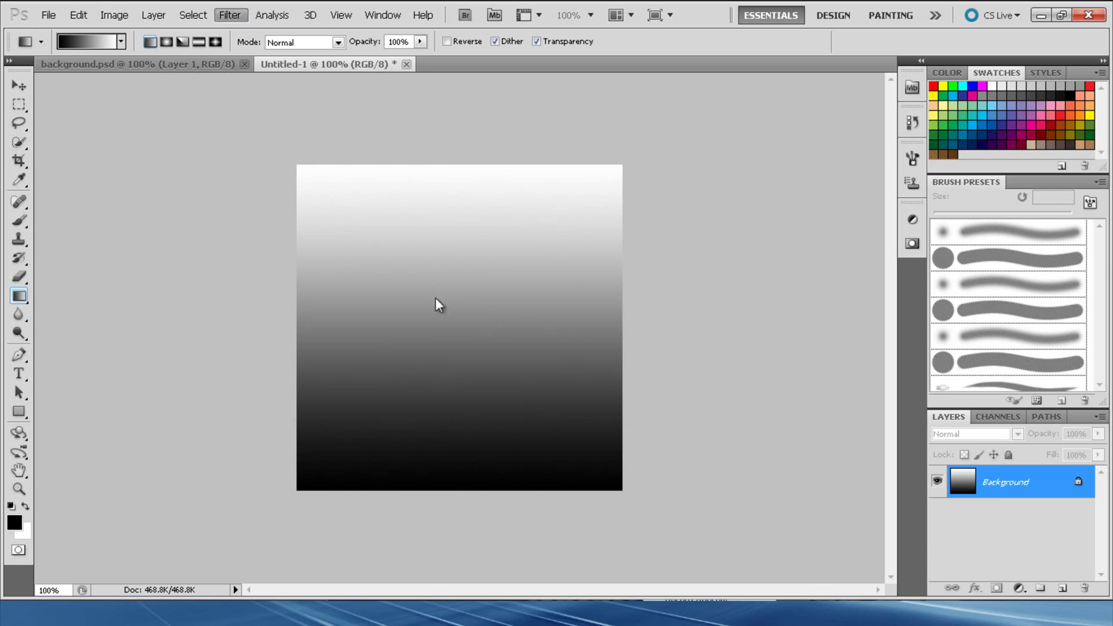
pyautogui.hotkey('ctrl', 'alt', 'f')
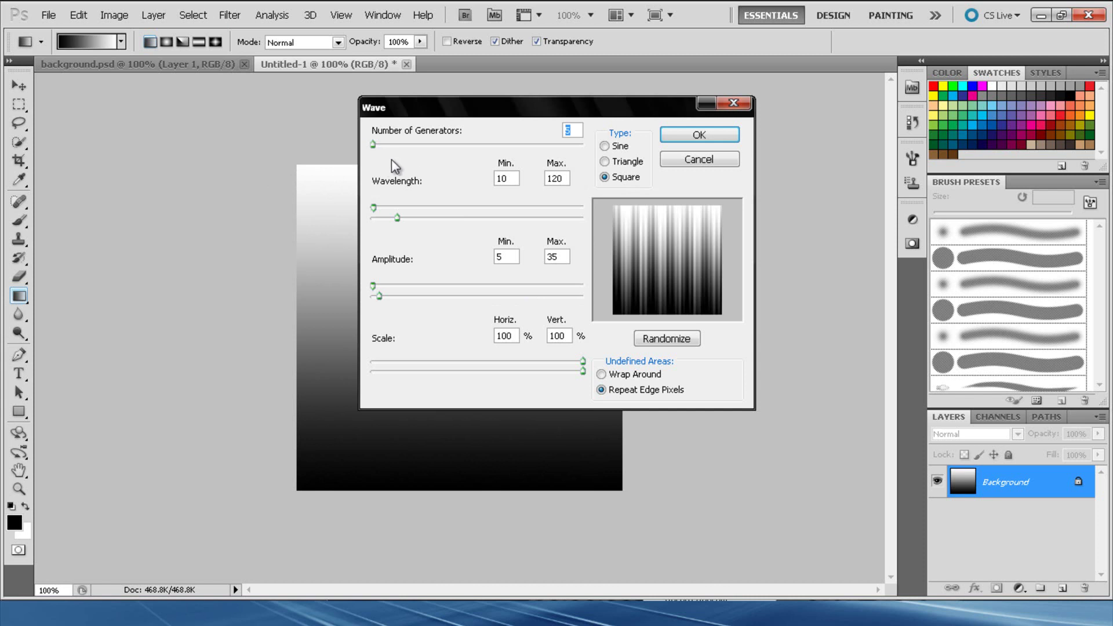
pyautogui.click(605, 178)
pyautogui.click(661, 341)
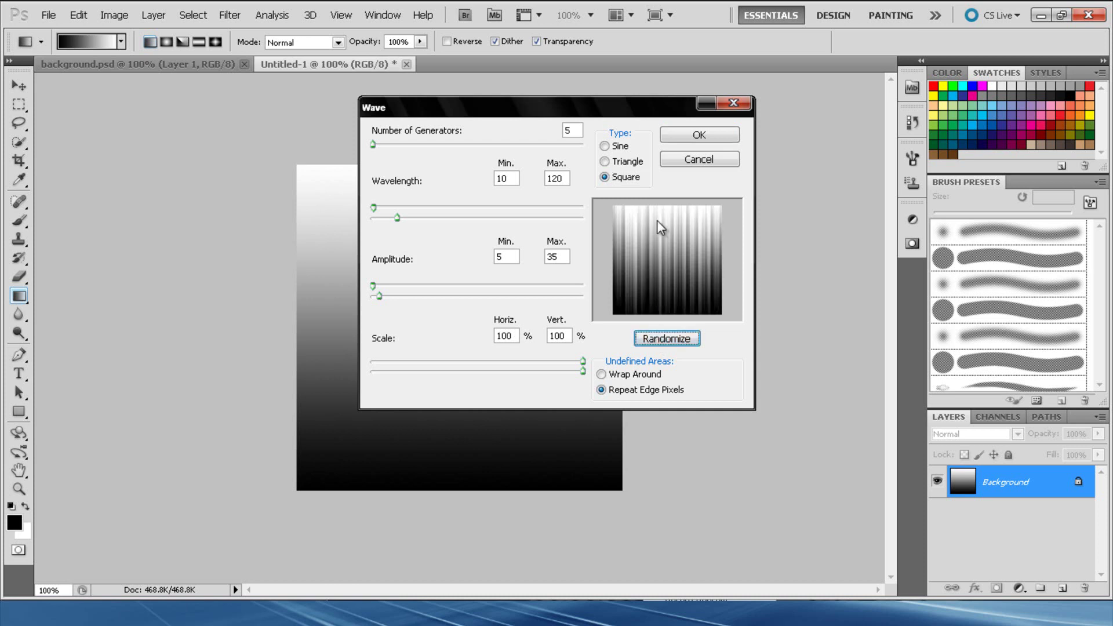
pyautogui.click(662, 335)
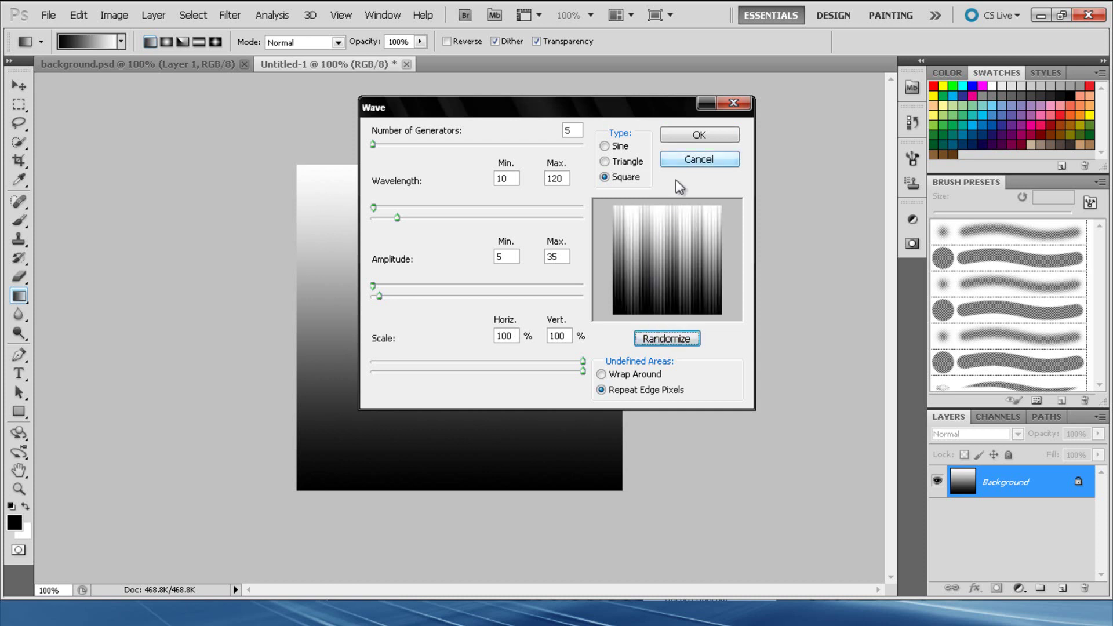
pyautogui.click(692, 131)
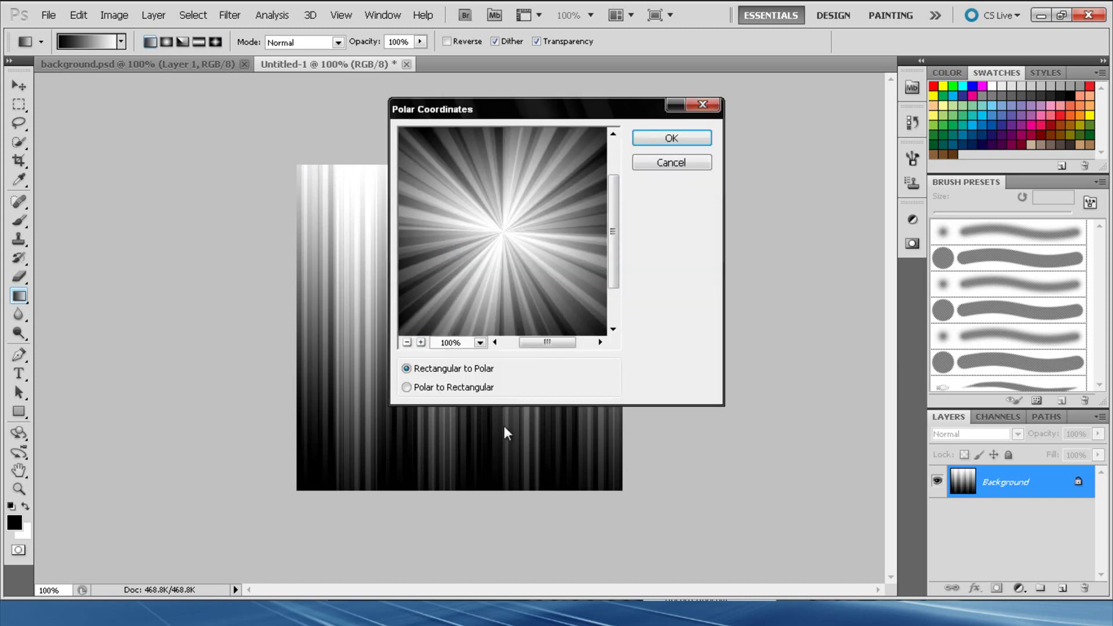
# Step: Apply Polar Coordinates (Rectangular to Polar) and duplicate the starburst onto Layer 1
pyautogui.click(694, 141)
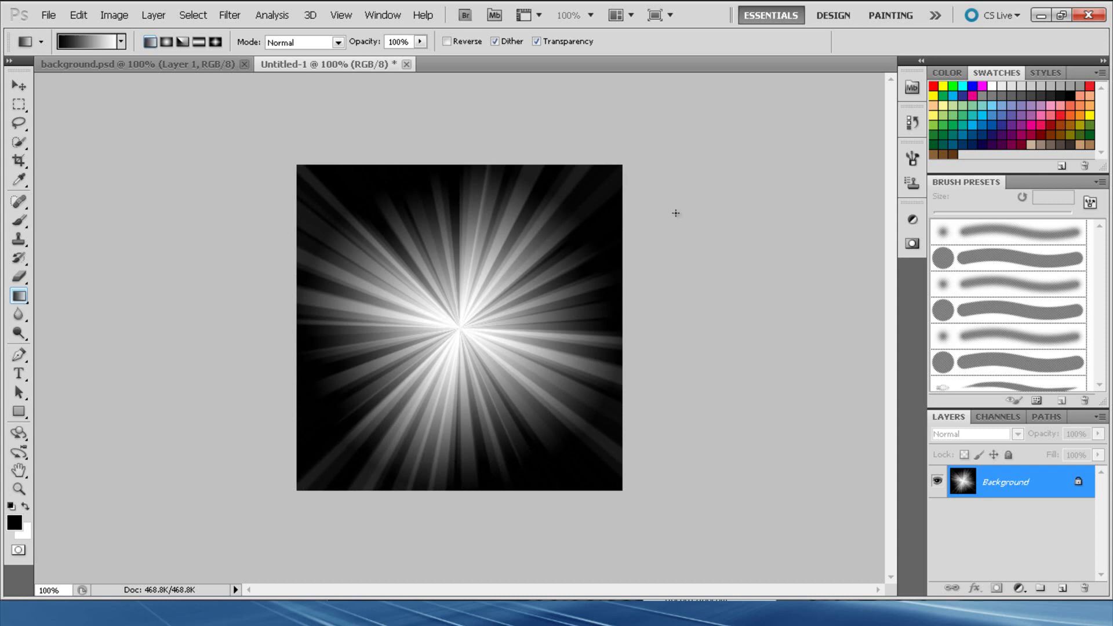
pyautogui.hotkey('ctrl', 'j')
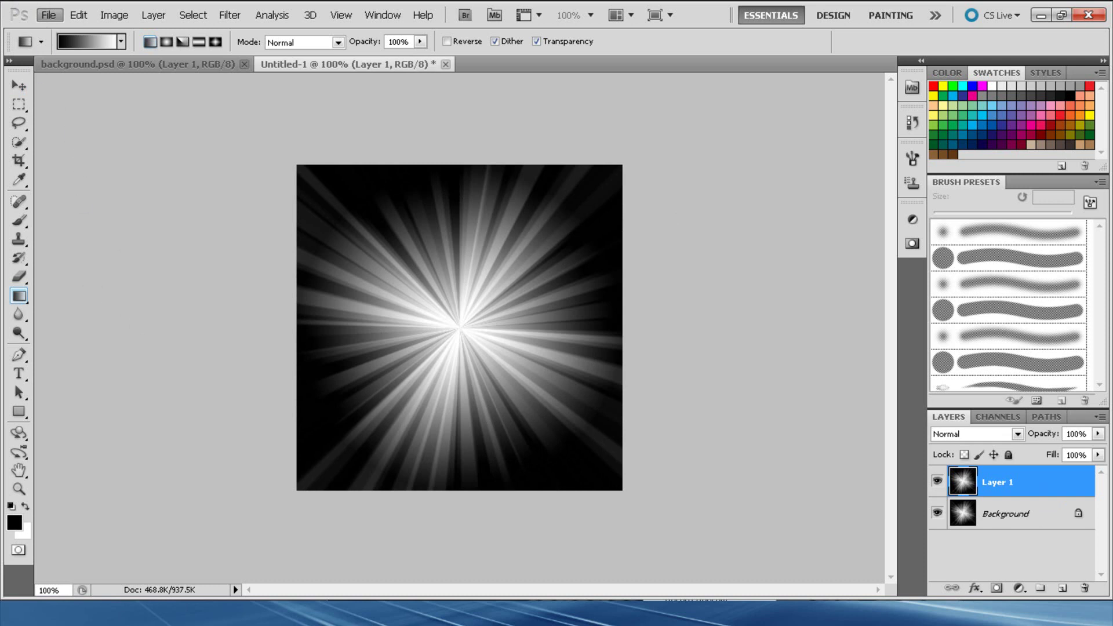
# Step: Flip the duplicated starburst on Layer 1 and set its blend mode to Overlay
pyautogui.click(49, 18)
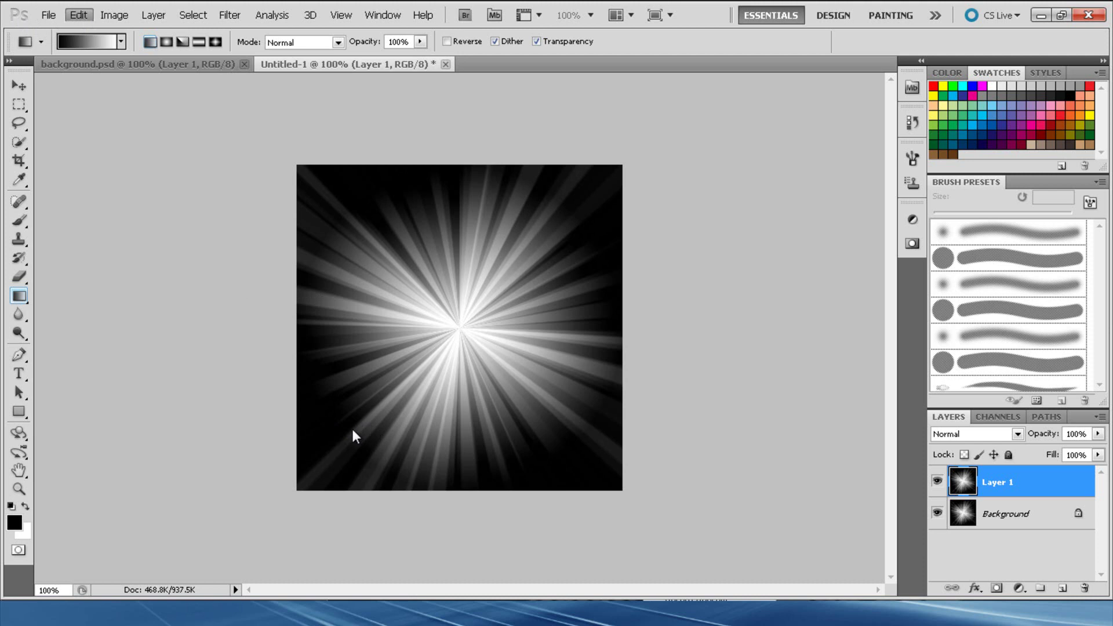
pyautogui.hotkey('ctrl', 'f')
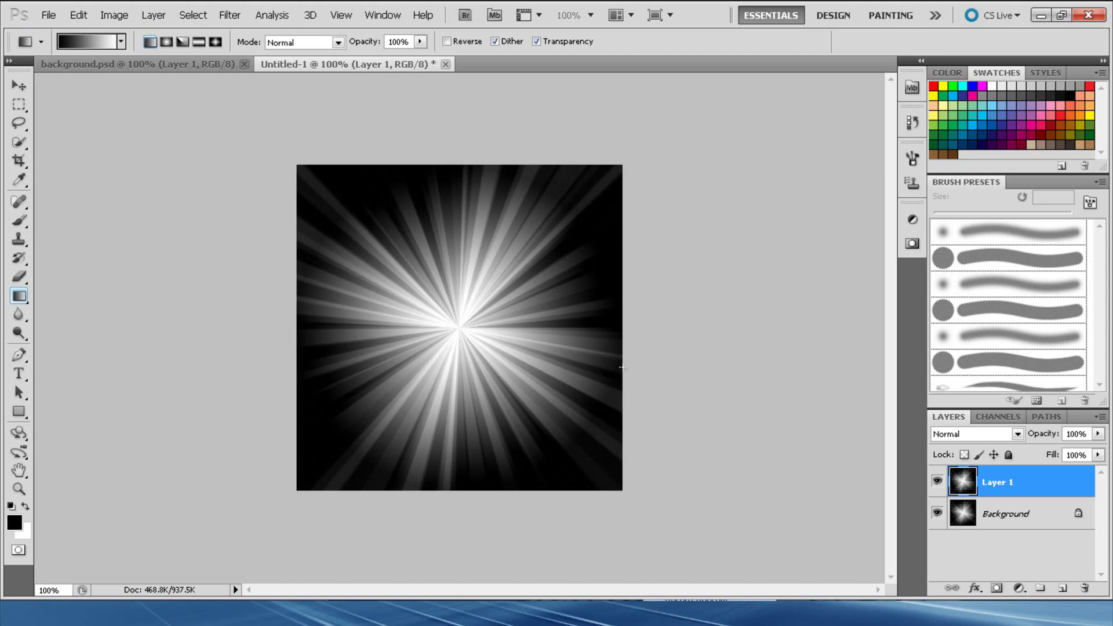
pyautogui.click(1018, 436)
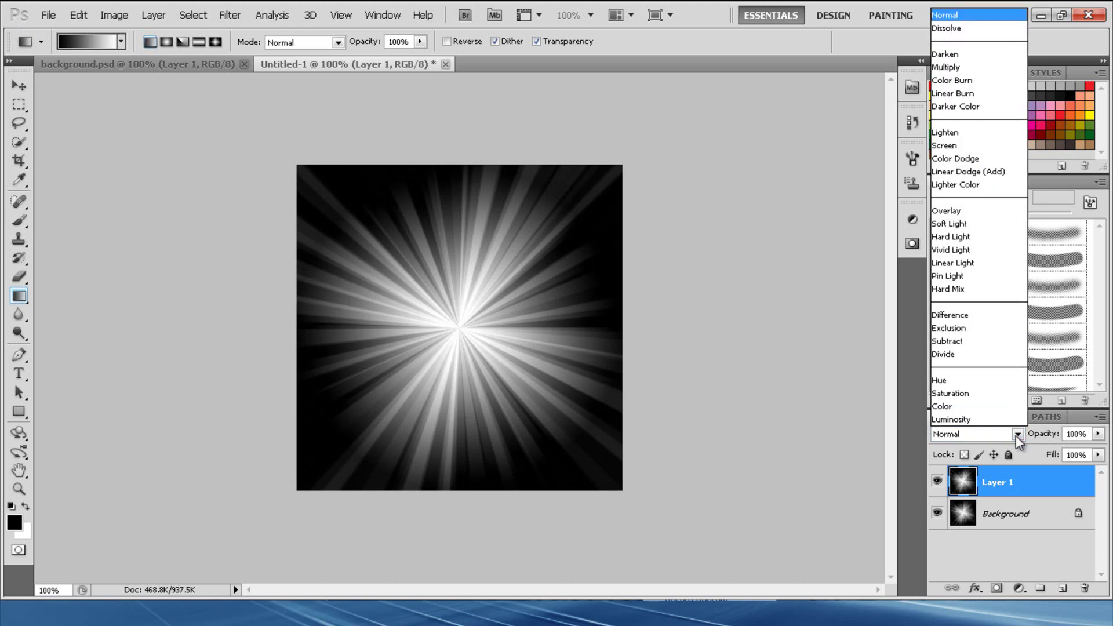
pyautogui.click(970, 212)
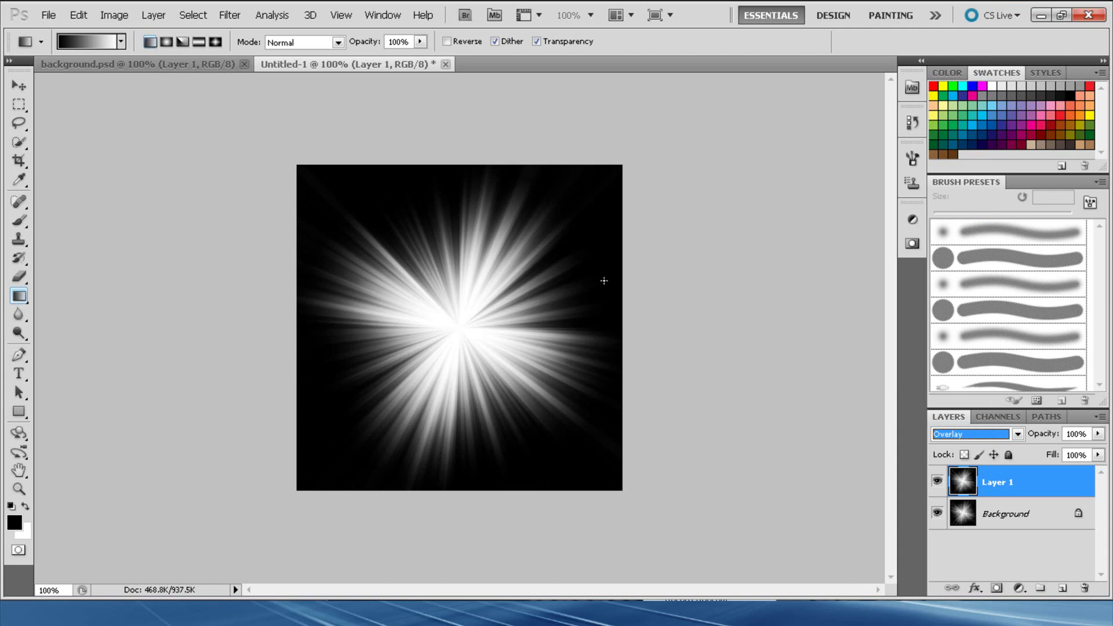
pyautogui.click(474, 445)
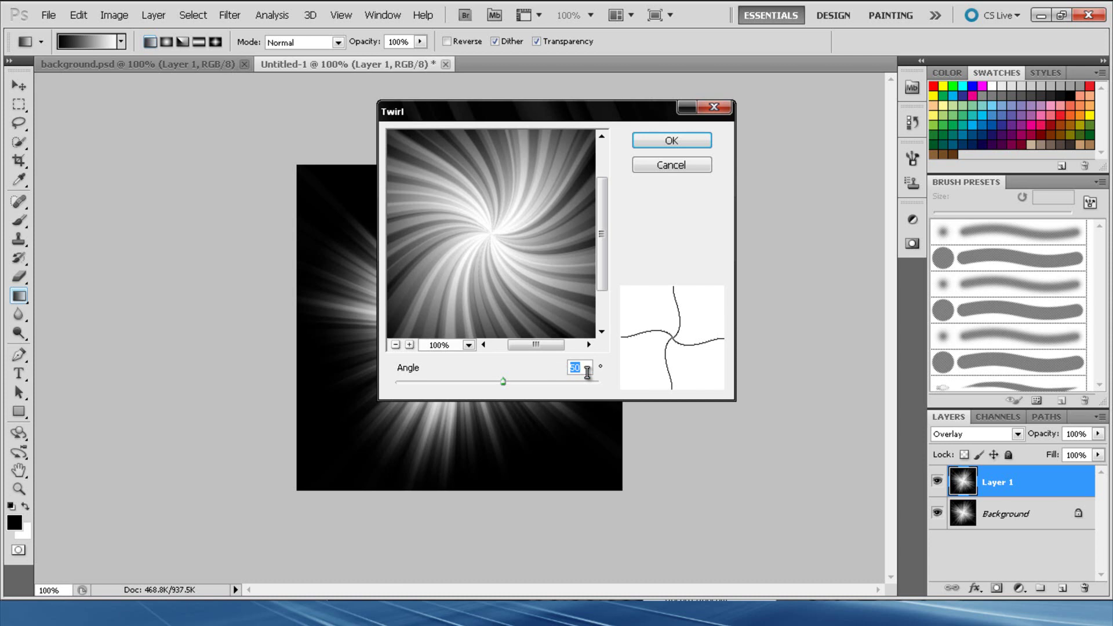
# Step: Apply a Twirl with an Angle of 136° to Layer 1
pyautogui.write('136')
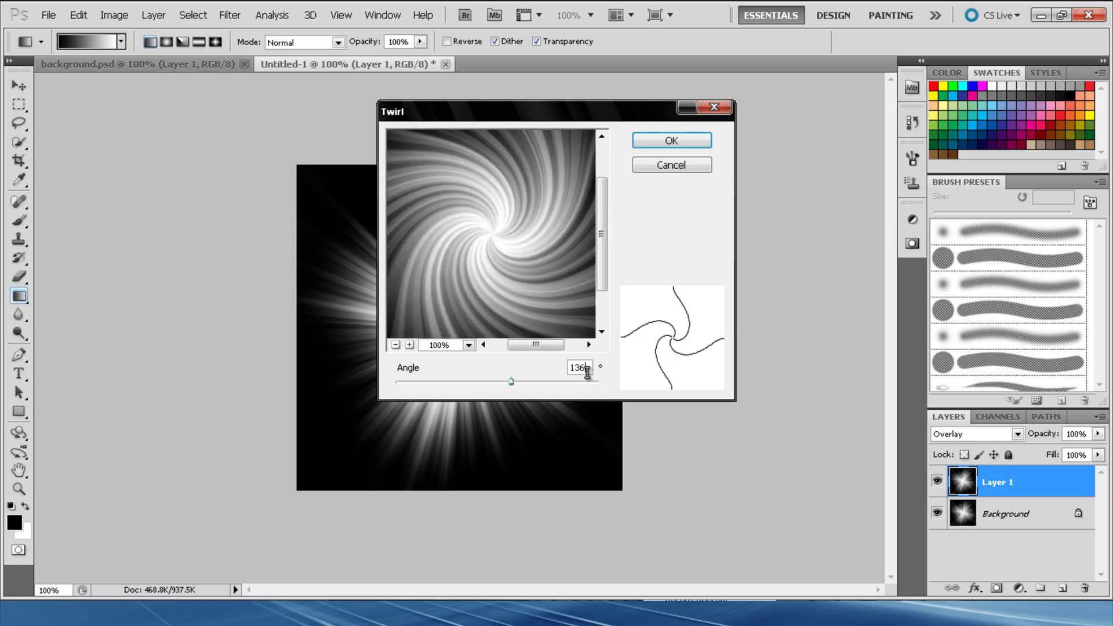
pyautogui.click(671, 141)
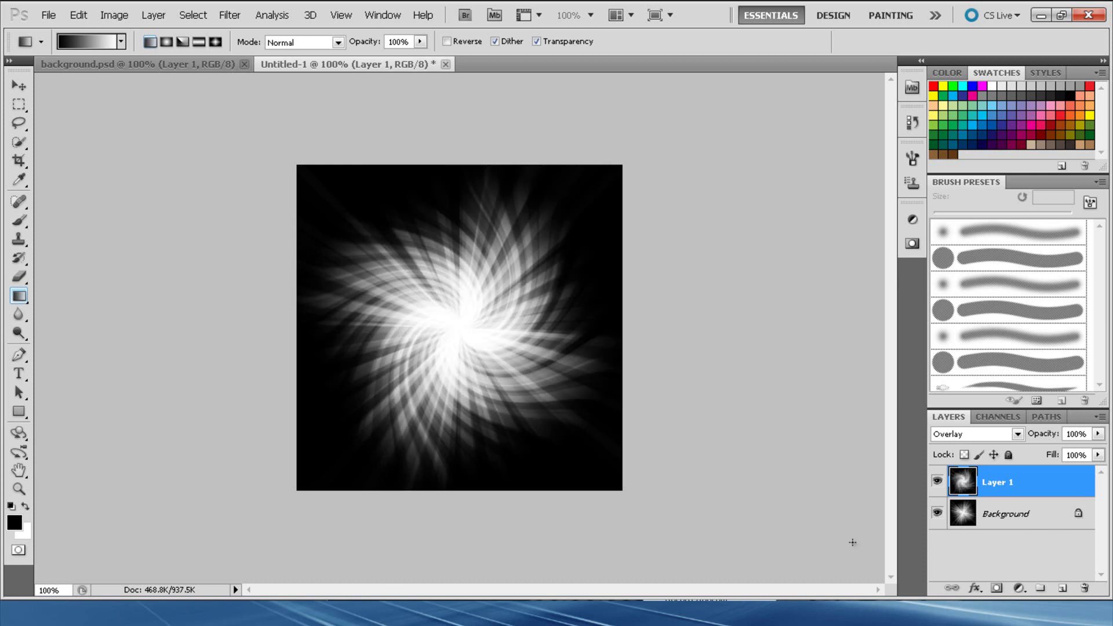
# Step: Select Layer 1 and Background together and merge them with Ctrl+E
pyautogui.click(982, 514)
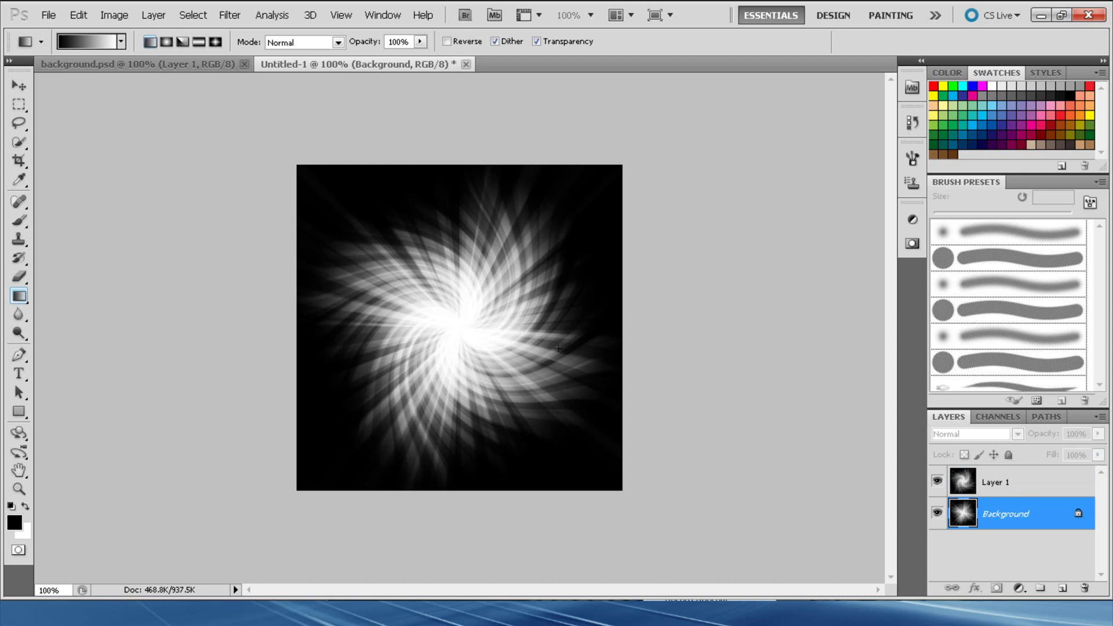
pyautogui.moveTo(964, 486); pyautogui.dragTo(432, 349)
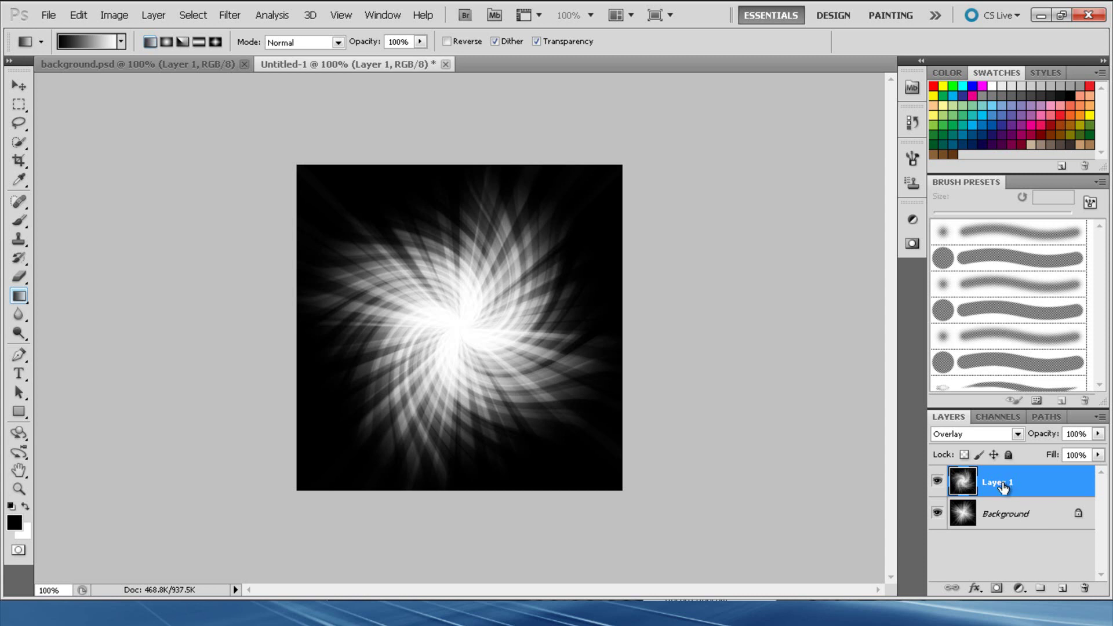
pyautogui.click(1009, 518)
pyautogui.keyDown('shift'); pyautogui.click(1010, 518); pyautogui.keyUp('shift')
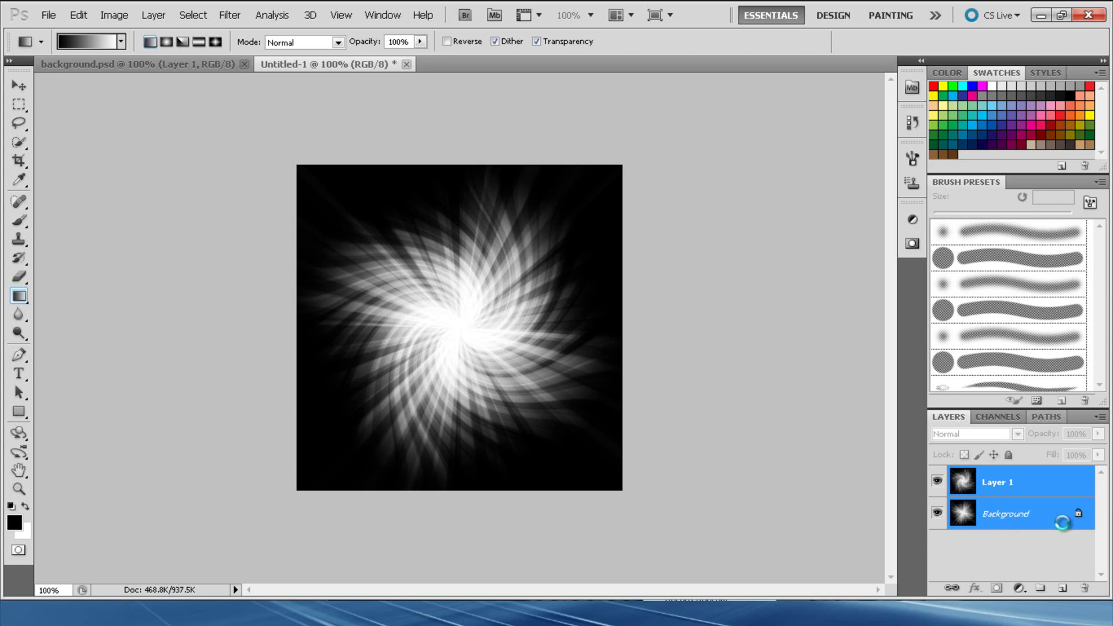
pyautogui.hotkey('ctrl', 'e')
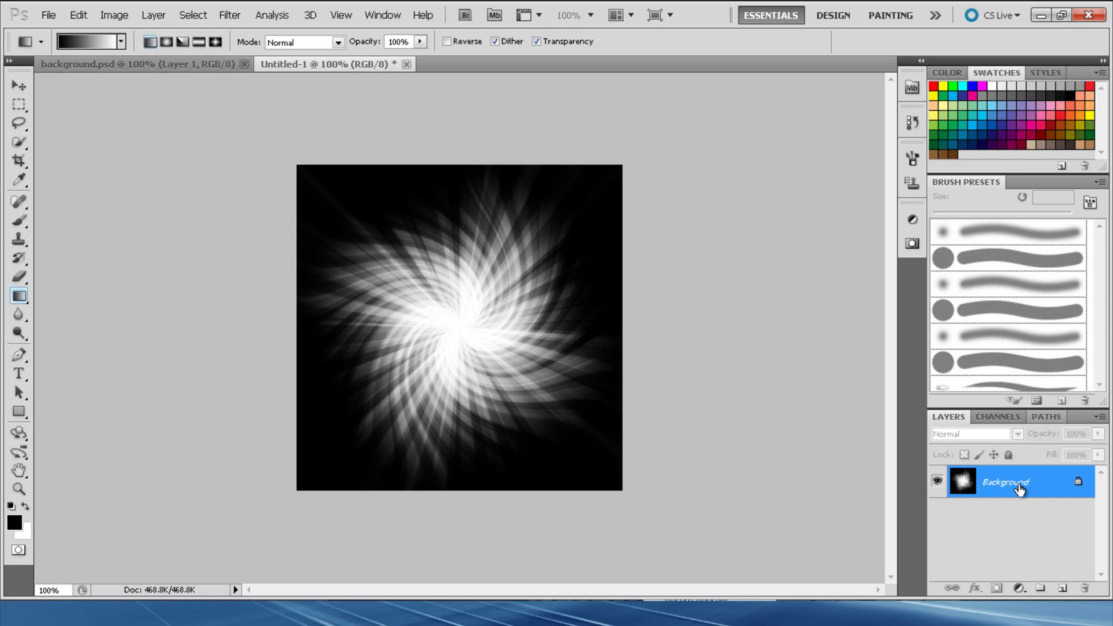
# Step: Add a new empty layer and rename it 'Colour'
pyautogui.click(1062, 589)
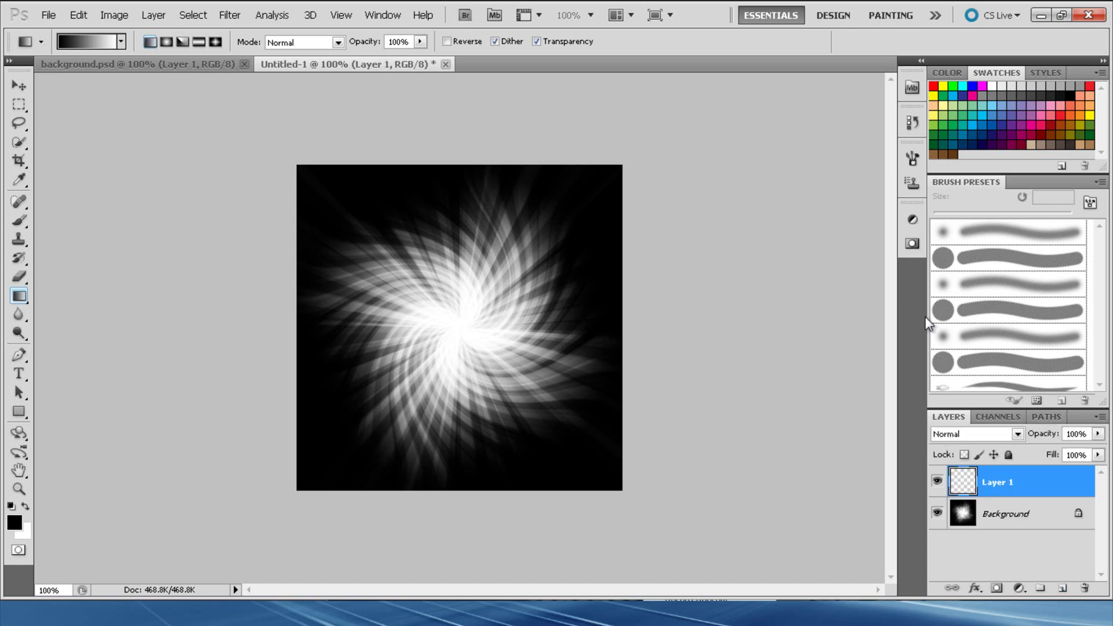
pyautogui.doubleClick(1010, 485)
pyautogui.write('Colour')
pyautogui.press('Return')
pyautogui.click(794, 450)
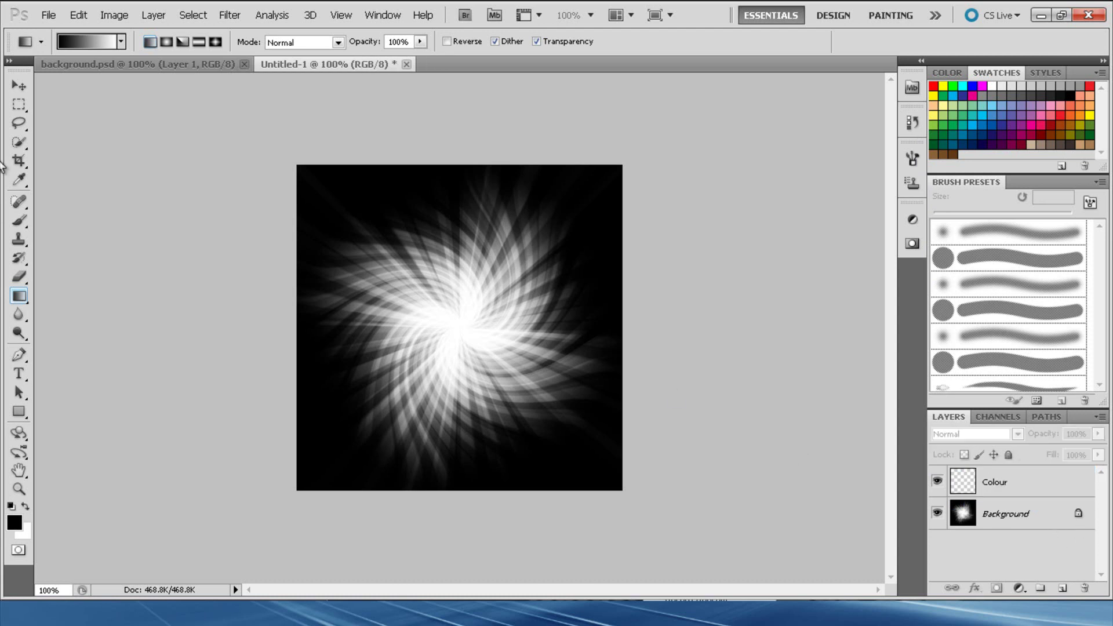
# Step: Choose the Brush tool for the Colour layer with a 100 px, 0% hardness brush
pyautogui.click(18, 220)
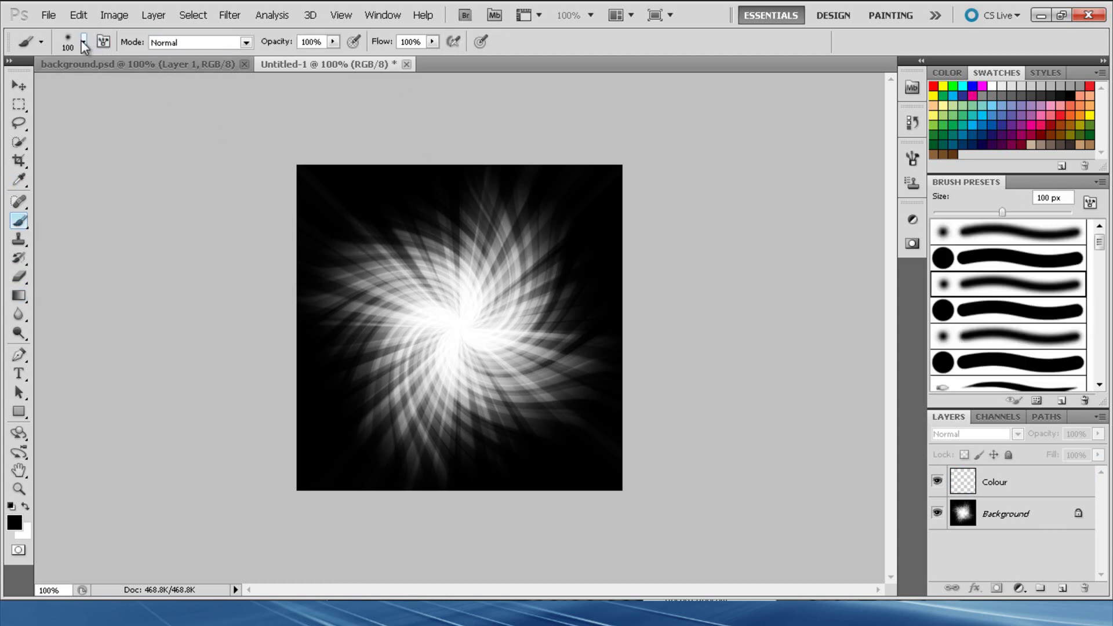
pyautogui.click(1015, 483)
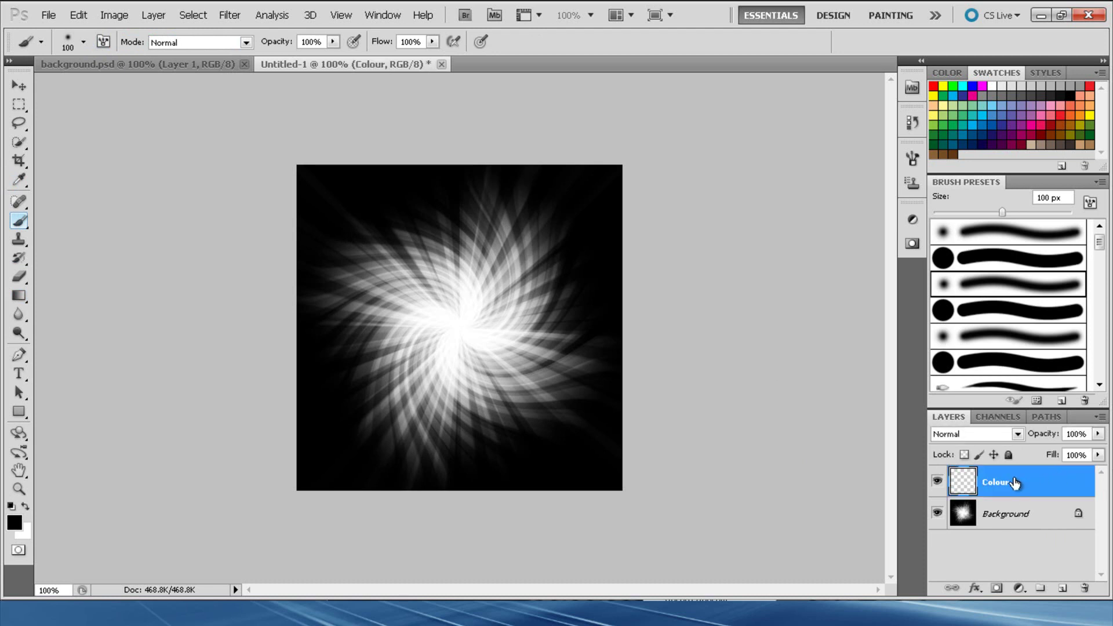
pyautogui.click(83, 41)
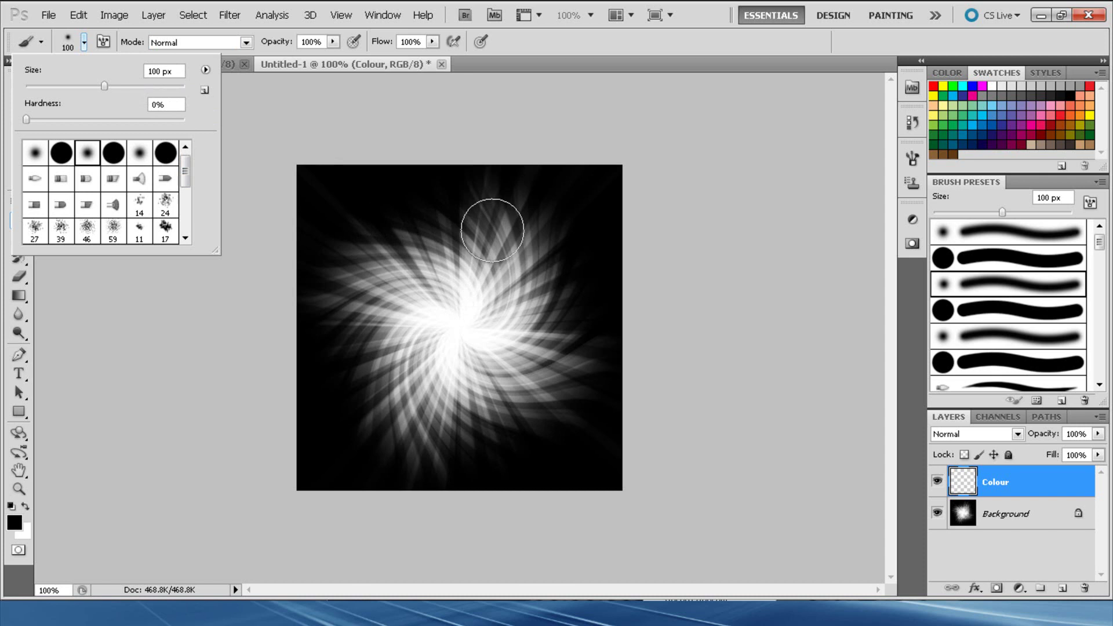
# Step: Paint soft red at the lower right, yellow at the centre, and green across the upper rays
pyautogui.click(84, 42)
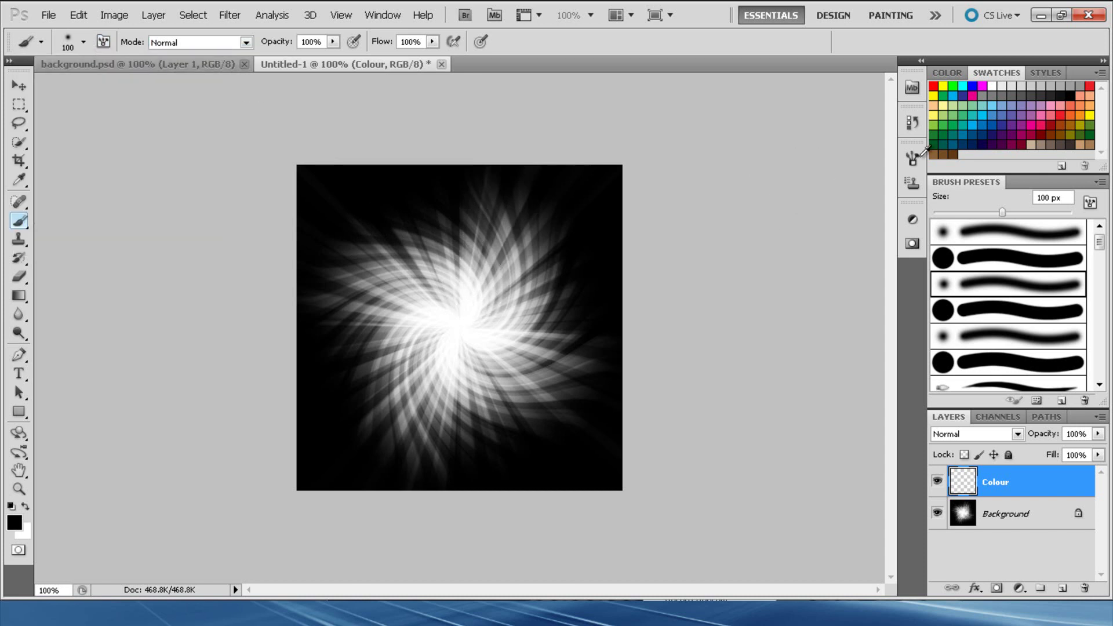
pyautogui.click(933, 86)
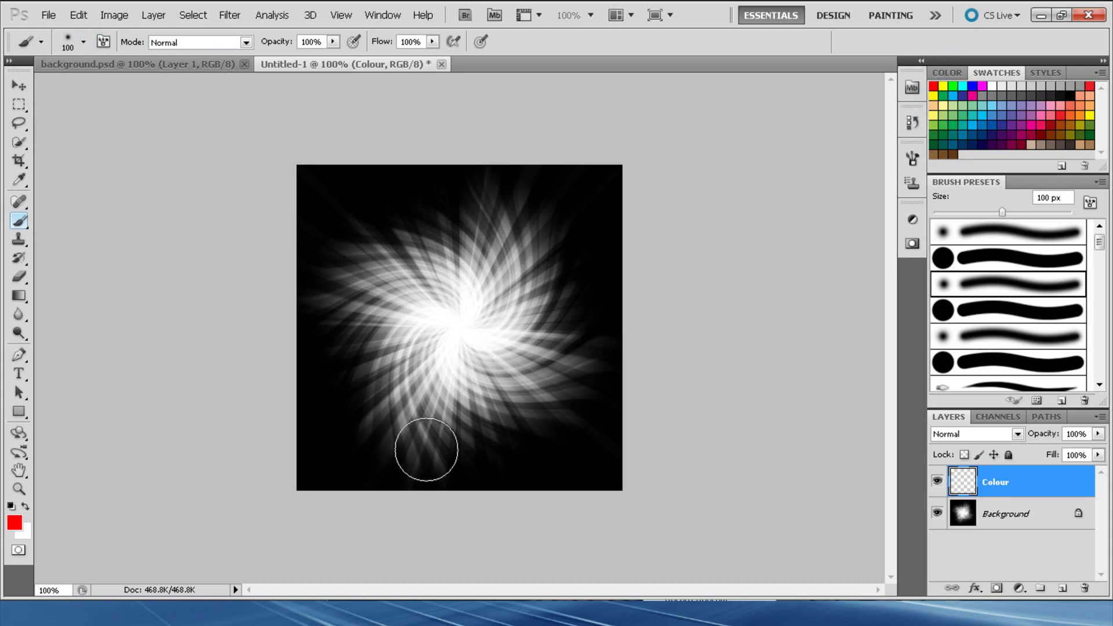
pyautogui.moveTo(509, 360)
pyautogui.mouseDown()
pyautogui.moveTo(479, 350)
pyautogui.moveTo(516, 372)
pyautogui.moveTo(580, 355)
pyautogui.mouseUp()
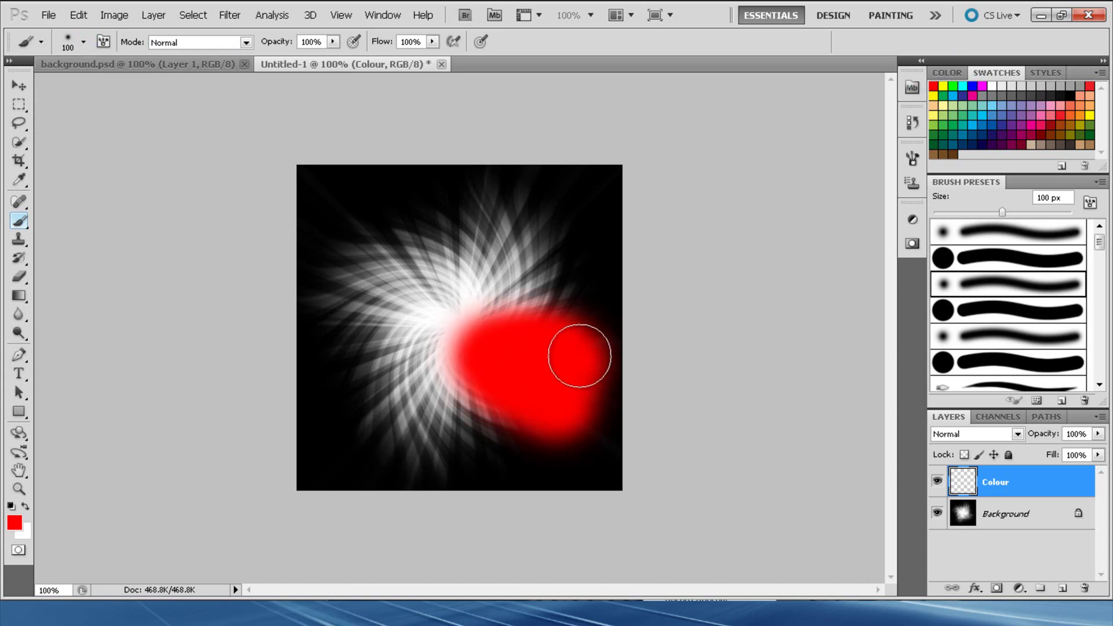
pyautogui.click(944, 86)
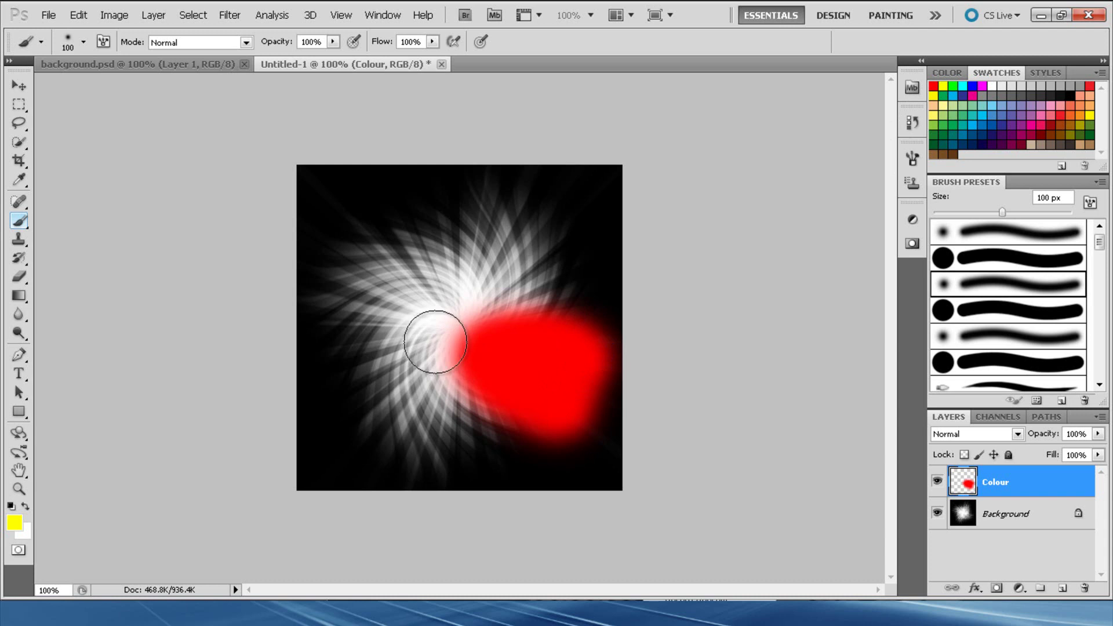
pyautogui.moveTo(435, 341)
pyautogui.mouseDown()
pyautogui.moveTo(517, 373)
pyautogui.moveTo(412, 397)
pyautogui.moveTo(400, 439)
pyautogui.moveTo(477, 435)
pyautogui.mouseUp()
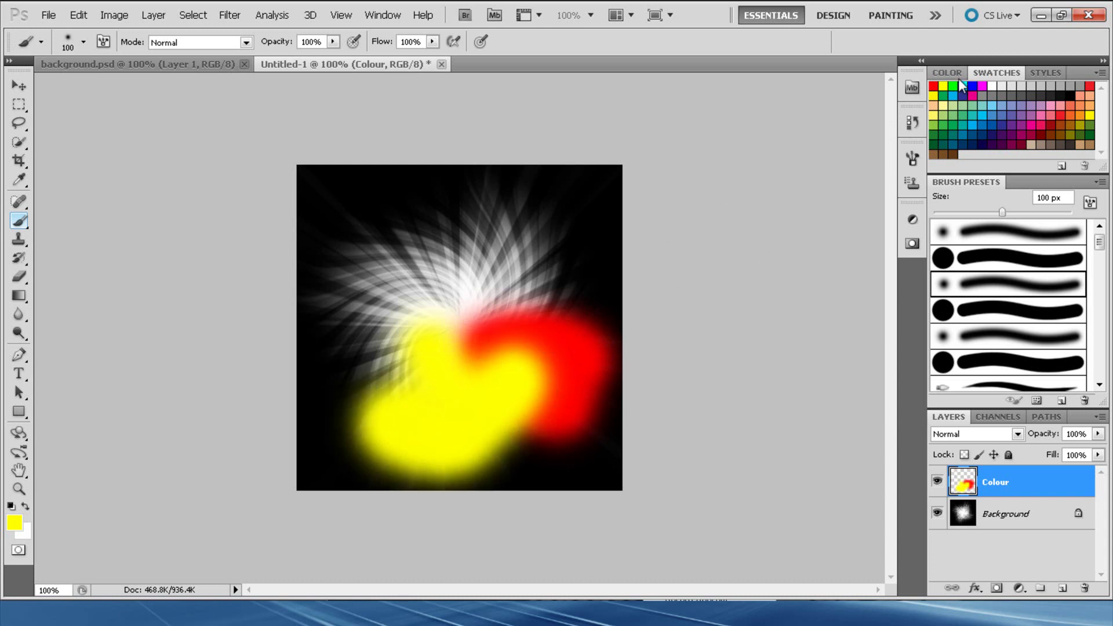
pyautogui.click(953, 86)
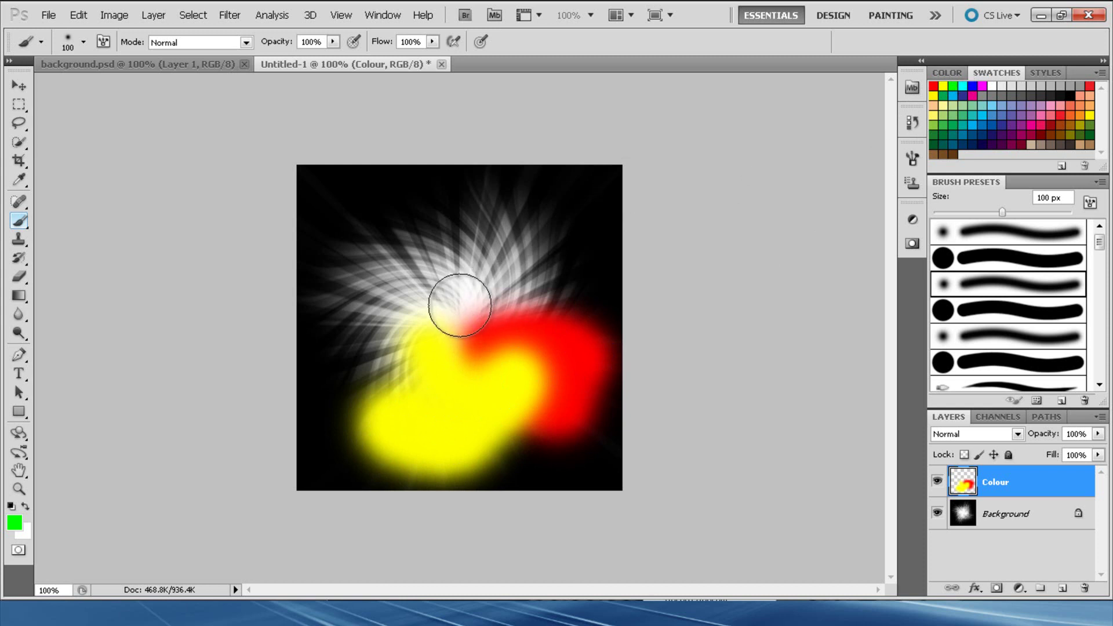
pyautogui.moveTo(460, 305)
pyautogui.mouseDown()
pyautogui.moveTo(552, 279)
pyautogui.moveTo(499, 207)
pyautogui.moveTo(432, 280)
pyautogui.moveTo(368, 278)
pyautogui.mouseUp()
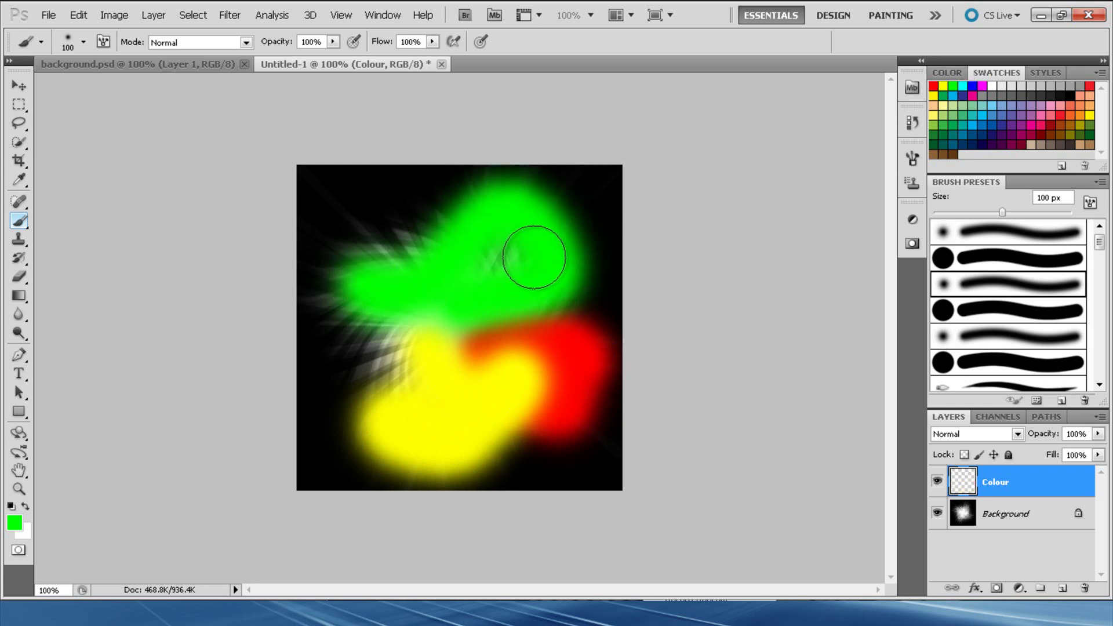
pyautogui.moveTo(534, 257)
pyautogui.mouseDown()
pyautogui.moveTo(499, 246)
pyautogui.moveTo(365, 244)
pyautogui.mouseUp()
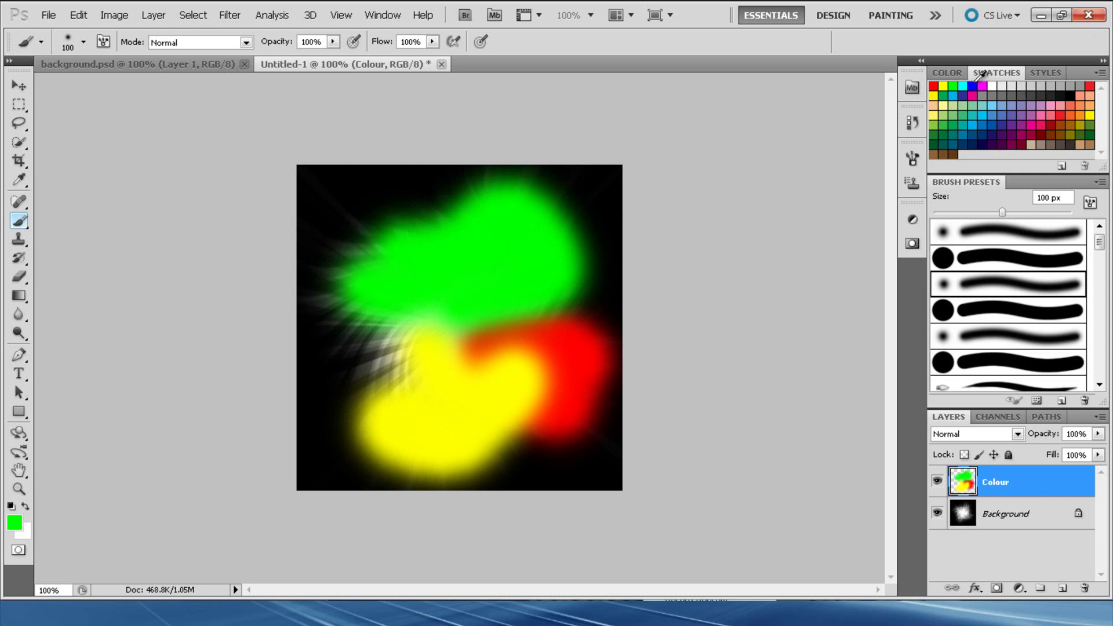
# Step: Paint cyan at the upper left, magenta on the left middle, and blue from centre to right
pyautogui.click(962, 86)
pyautogui.moveTo(362, 273)
pyautogui.mouseDown()
pyautogui.moveTo(352, 230)
pyautogui.moveTo(378, 239)
pyautogui.moveTo(430, 303)
pyautogui.moveTo(410, 246)
pyautogui.moveTo(432, 249)
pyautogui.mouseUp()
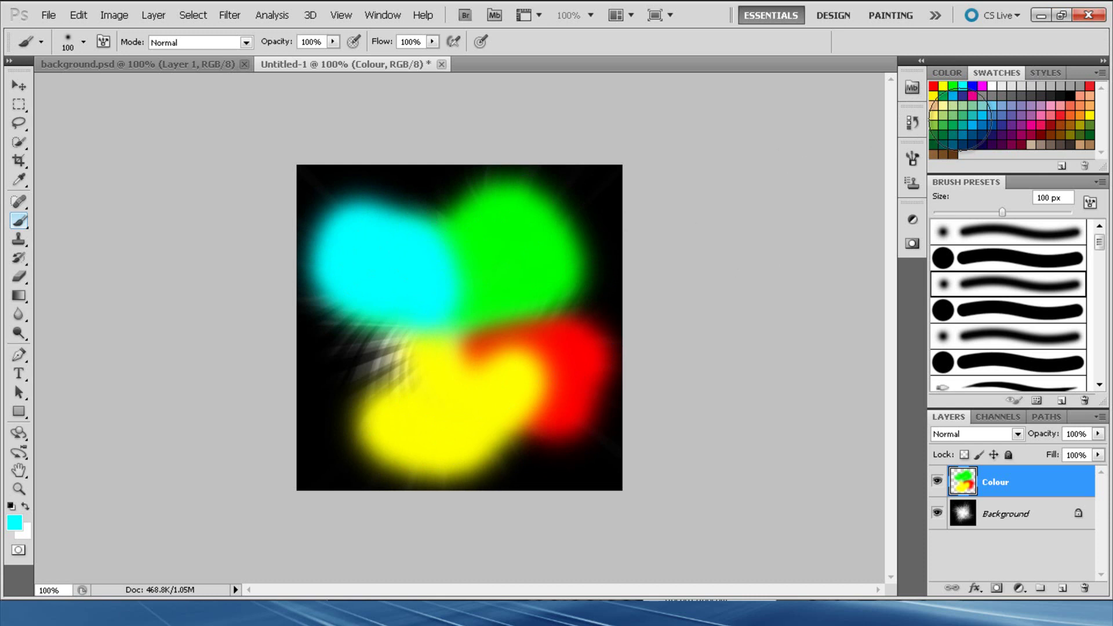
pyautogui.click(982, 86)
pyautogui.moveTo(342, 371)
pyautogui.mouseDown()
pyautogui.moveTo(415, 318)
pyautogui.moveTo(399, 293)
pyautogui.moveTo(373, 280)
pyautogui.mouseUp()
pyautogui.click(410, 384)
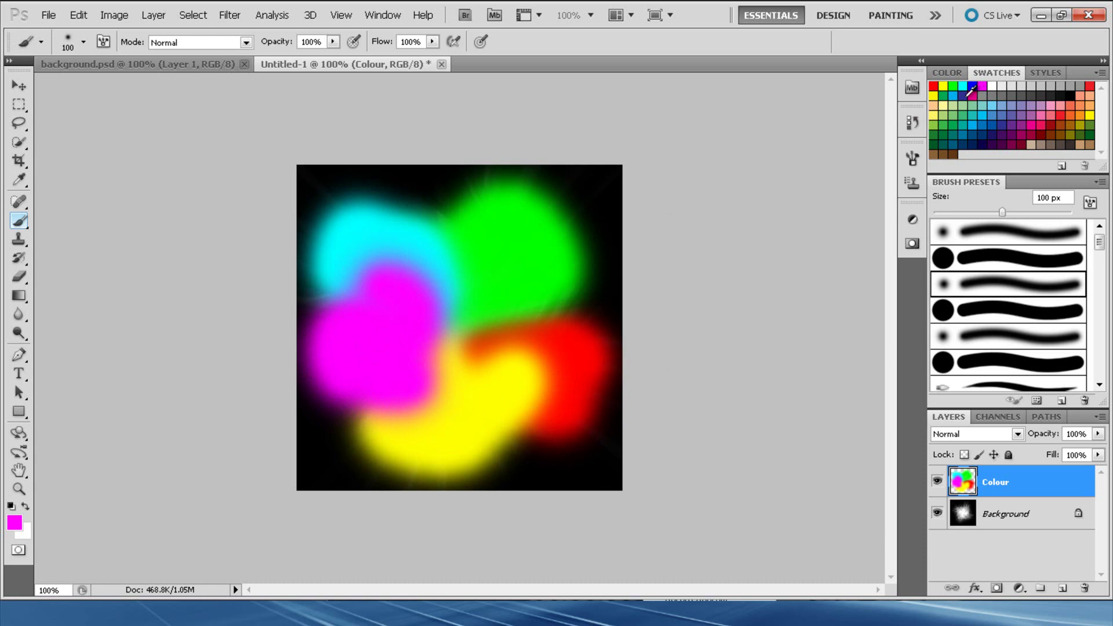
pyautogui.click(966, 94)
pyautogui.click(974, 86)
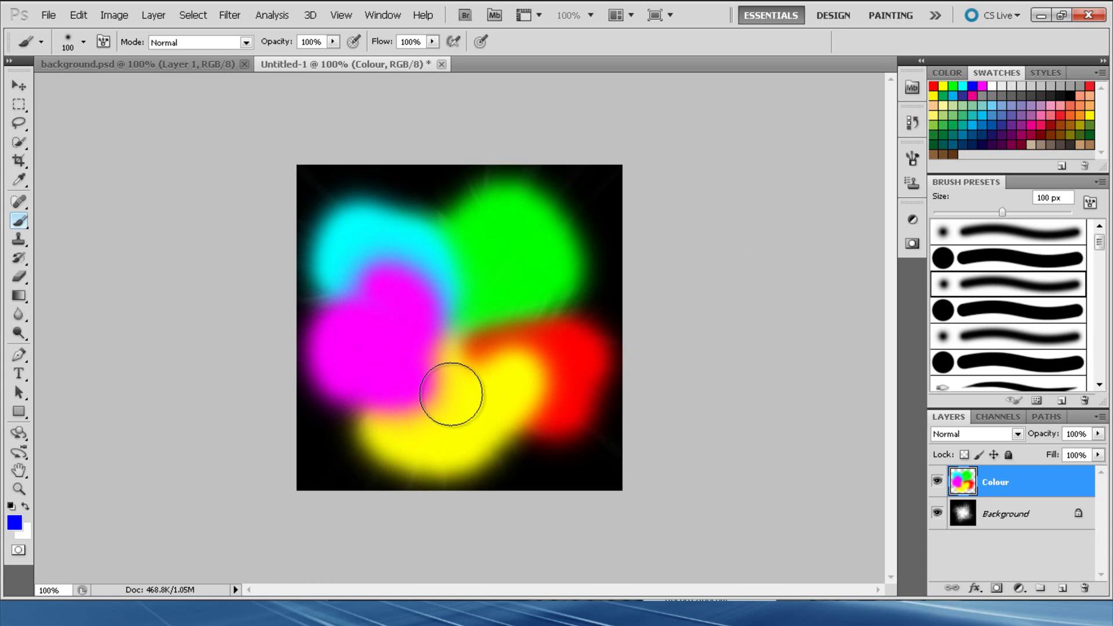
pyautogui.moveTo(453, 351)
pyautogui.mouseDown()
pyautogui.moveTo(450, 341)
pyautogui.moveTo(590, 291)
pyautogui.mouseUp()
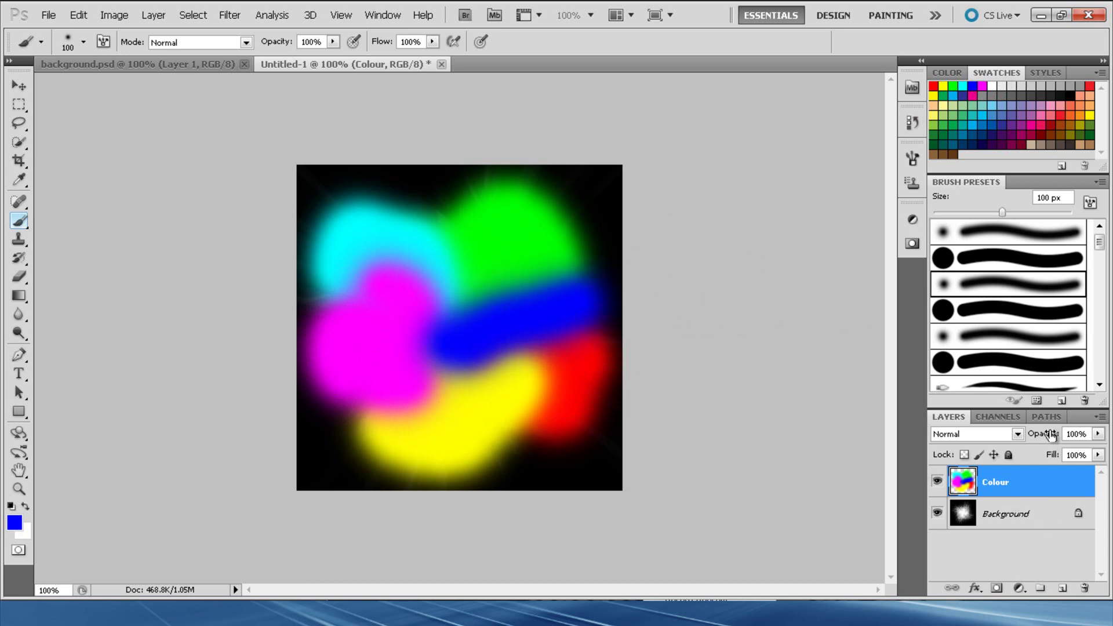
# Step: Set the Colour layer to Overlay, then glance at background.psd and return to Untitled-1
pyautogui.click(1021, 433)
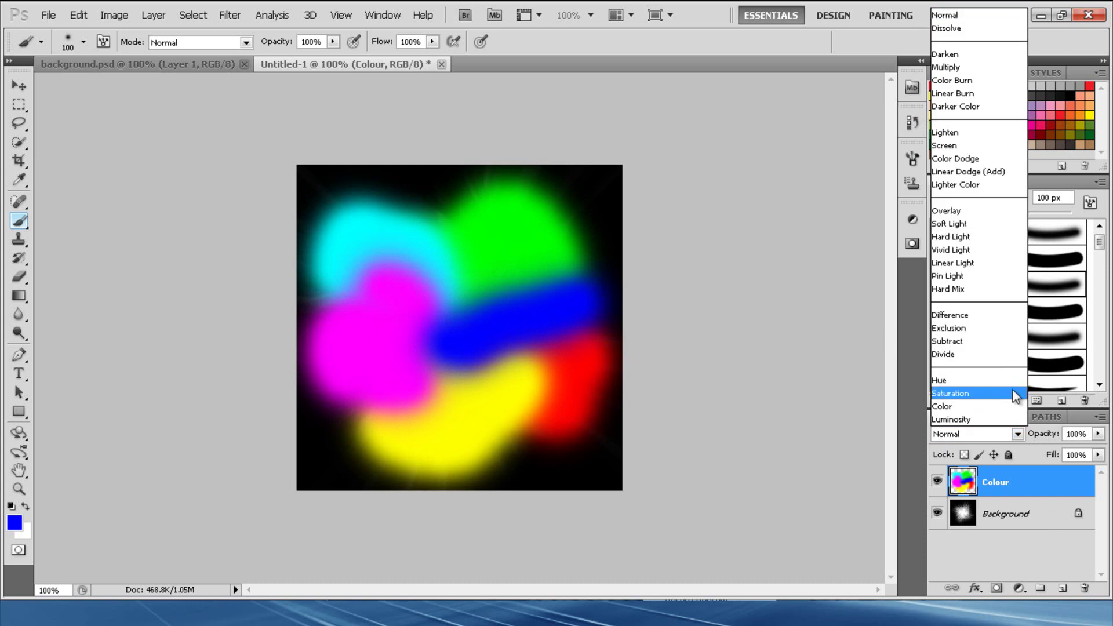
pyautogui.click(974, 209)
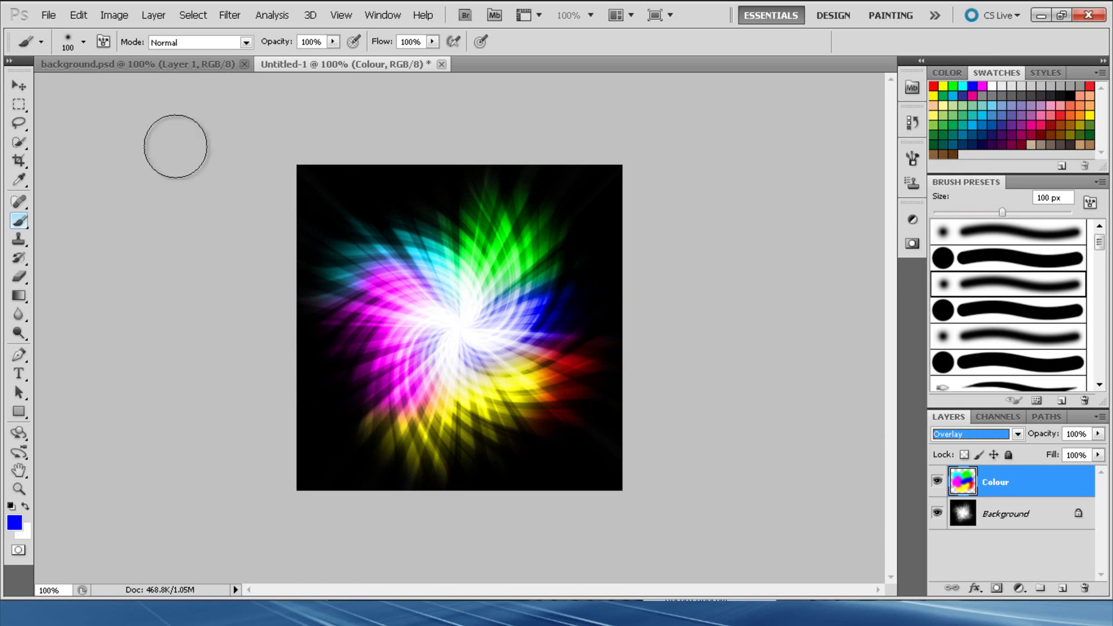
pyautogui.click(145, 67)
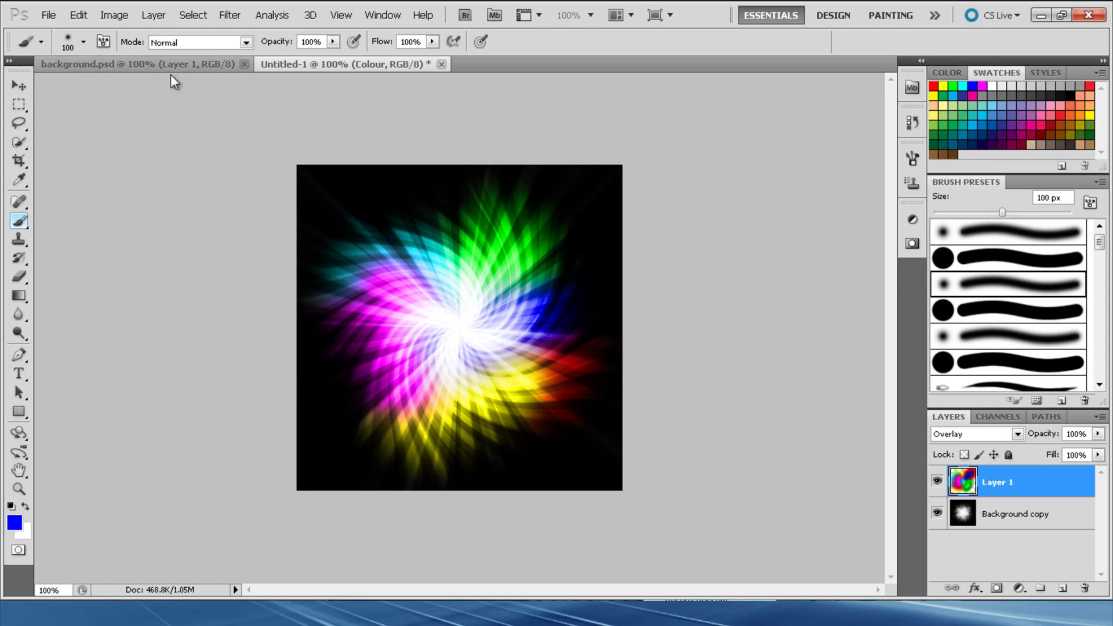
pyautogui.click(325, 66)
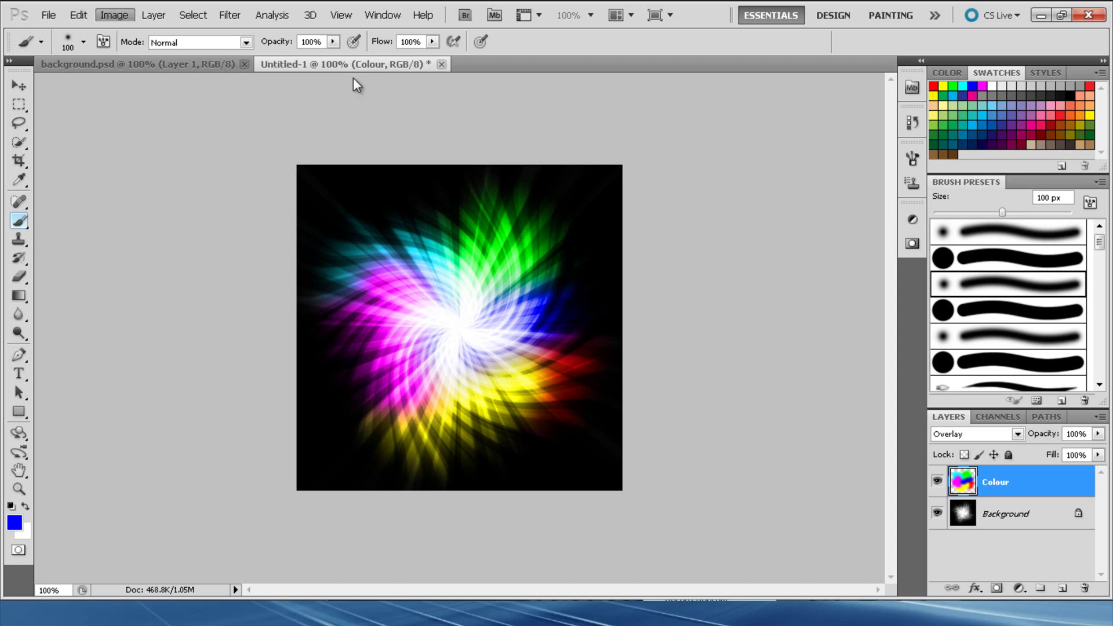
# Step: Bring up Brightness/Contrast via Alt+I, A, C and try out lower brightness and contrast values
pyautogui.hotkey('alt', 'i')
pyautogui.press('a')
pyautogui.press('c')
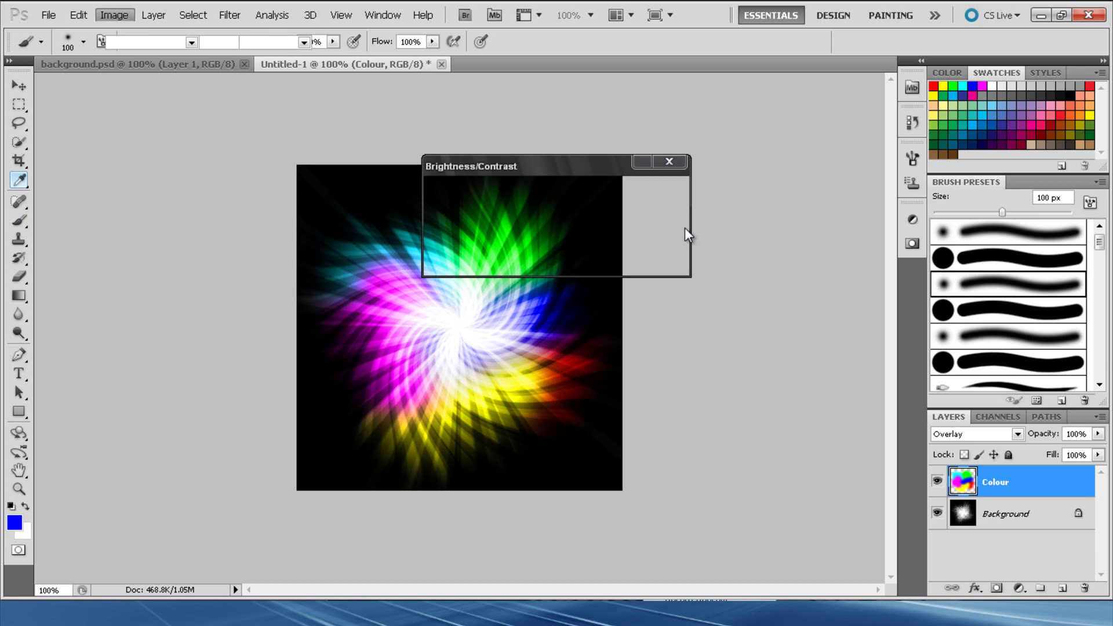
pyautogui.moveTo(575, 175); pyautogui.dragTo(714, 100)
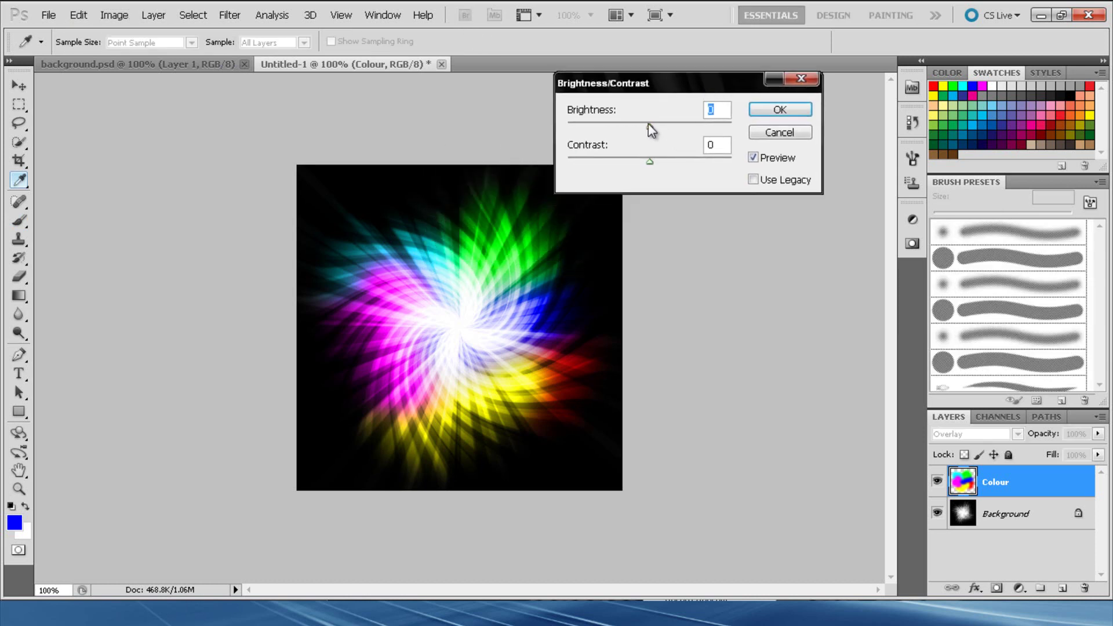
pyautogui.moveTo(649, 127); pyautogui.dragTo(499, 128)
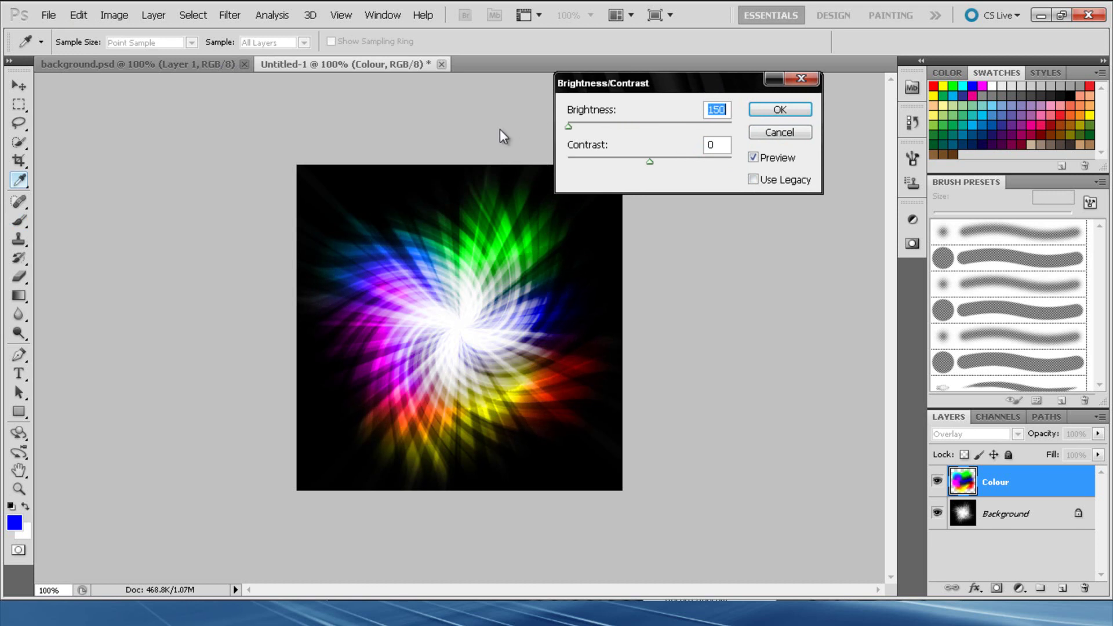
pyautogui.moveTo(524, 131); pyautogui.dragTo(591, 154)
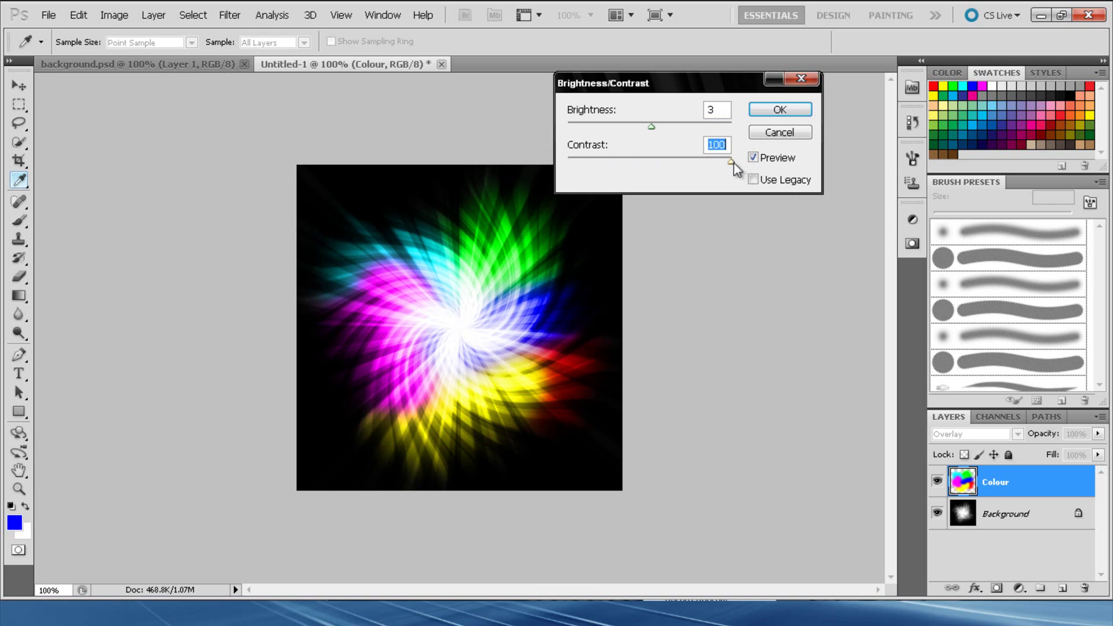
pyautogui.moveTo(731, 161); pyautogui.dragTo(549, 152)
# Step: Settle the sliders on Brightness 142 and Contrast 100 for a vivid rainbow burst
pyautogui.moveTo(658, 126); pyautogui.dragTo(607, 126)
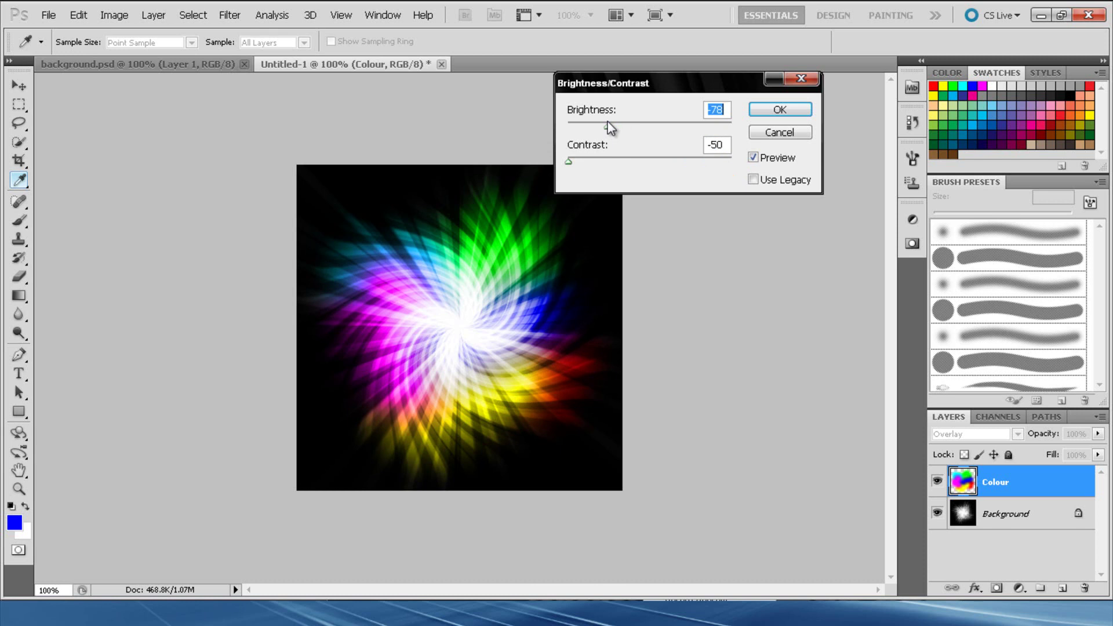
pyautogui.moveTo(645, 164); pyautogui.dragTo(841, 166)
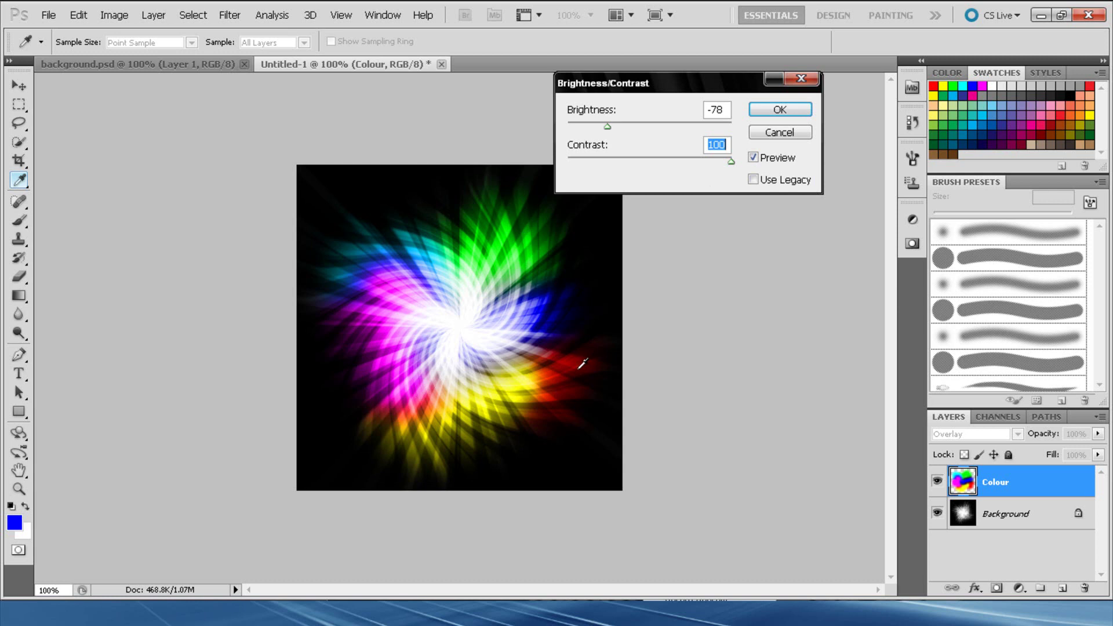
pyautogui.moveTo(729, 163); pyautogui.dragTo(700, 166)
pyautogui.click(661, 161)
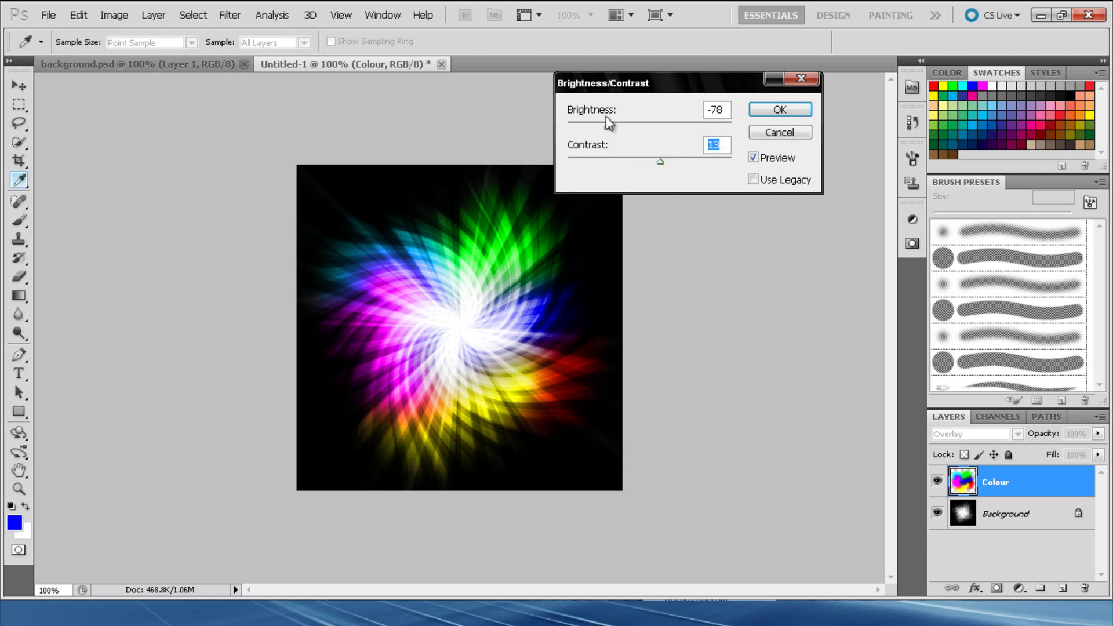
pyautogui.moveTo(607, 128); pyautogui.dragTo(572, 130)
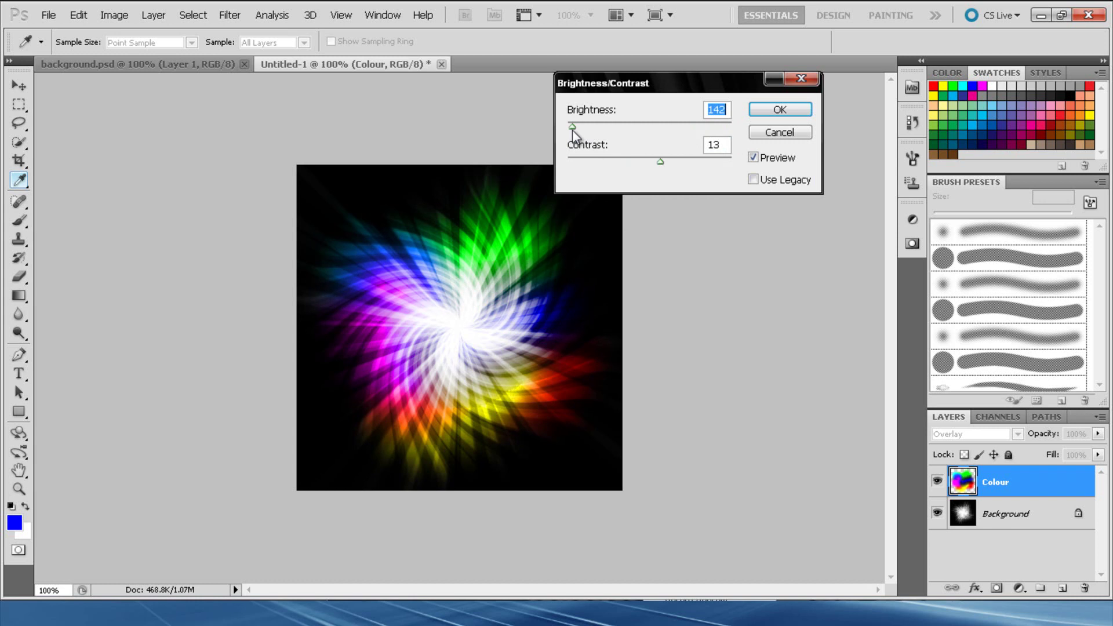
pyautogui.moveTo(660, 162); pyautogui.dragTo(505, 142)
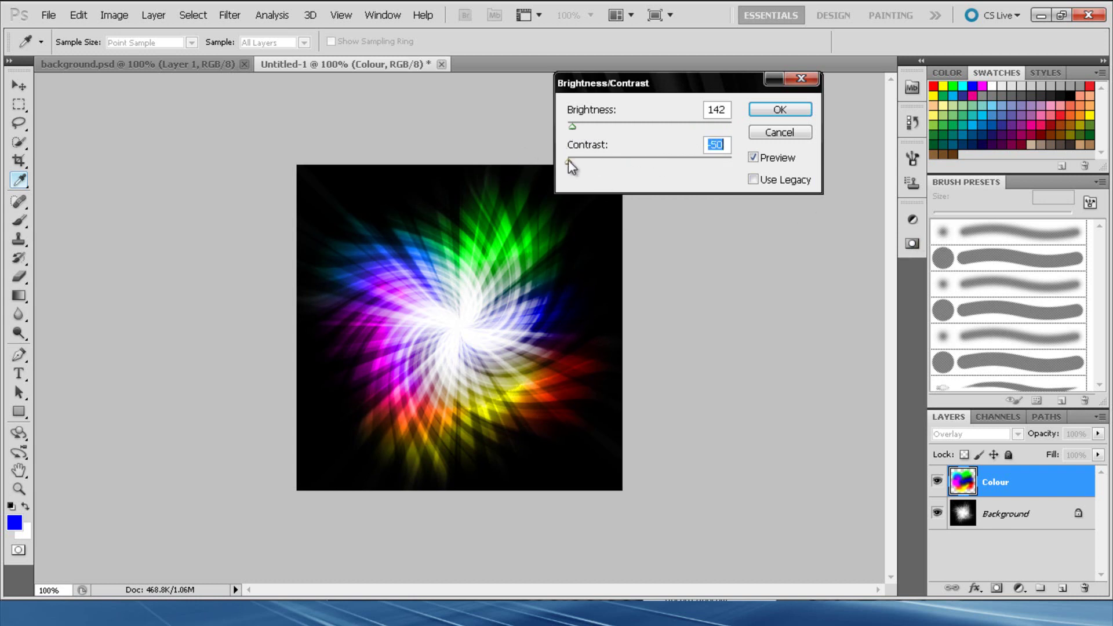
pyautogui.moveTo(569, 162); pyautogui.dragTo(820, 164)
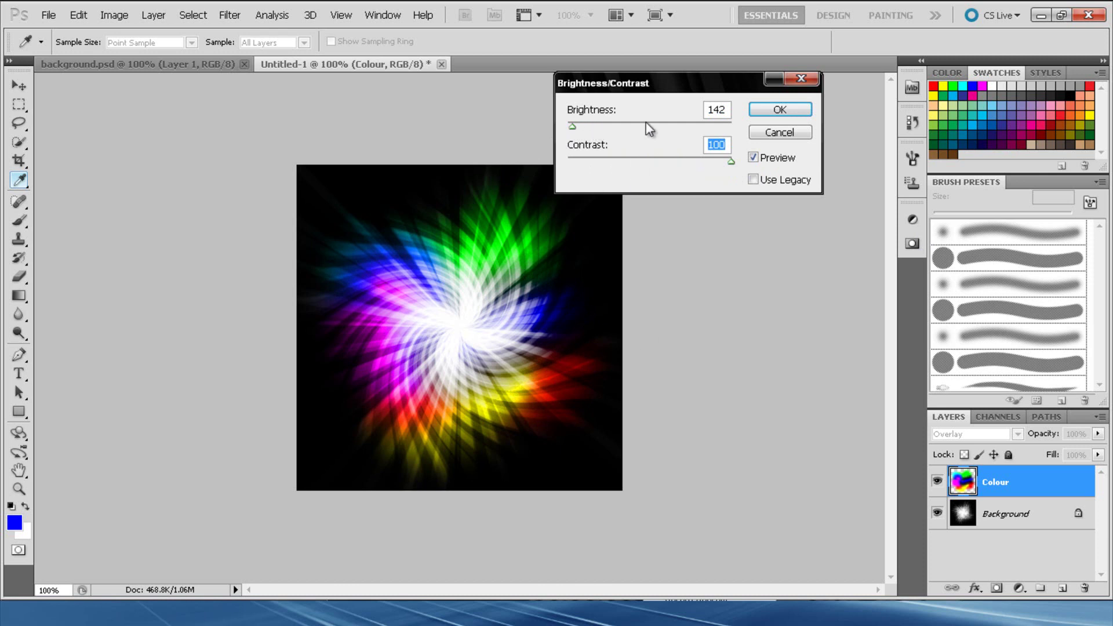
pyautogui.click(811, 113)
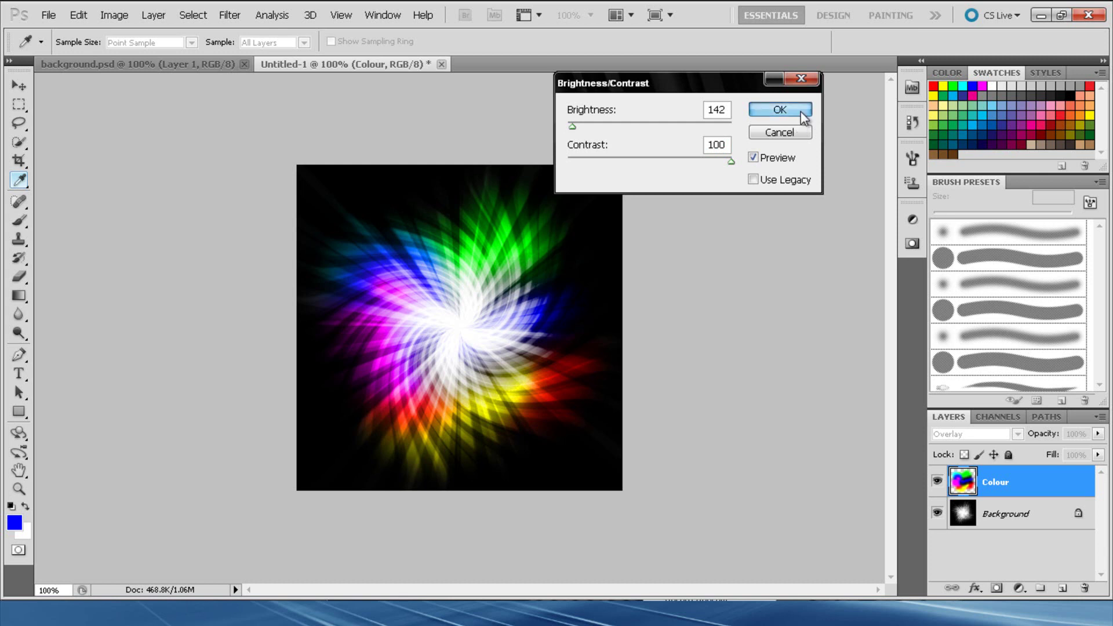
# Step: Apply the Brightness 142 / Contrast 100 adjustment to the image
pyautogui.click(778, 112)
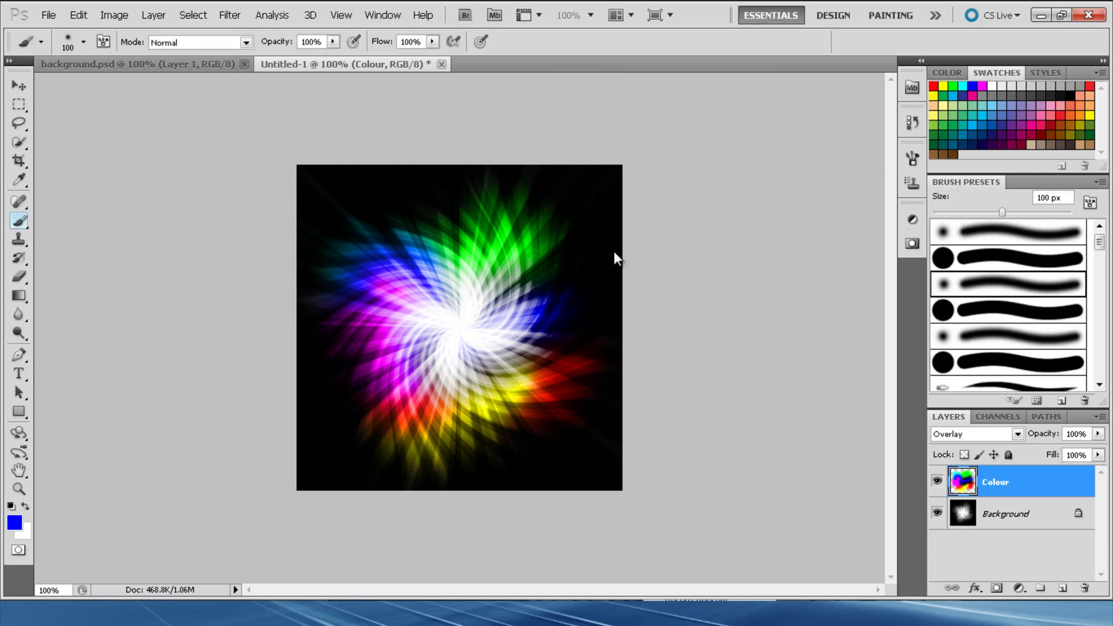
# Step: Switch to the Horizontal Type tool to add text
pyautogui.click(18, 374)
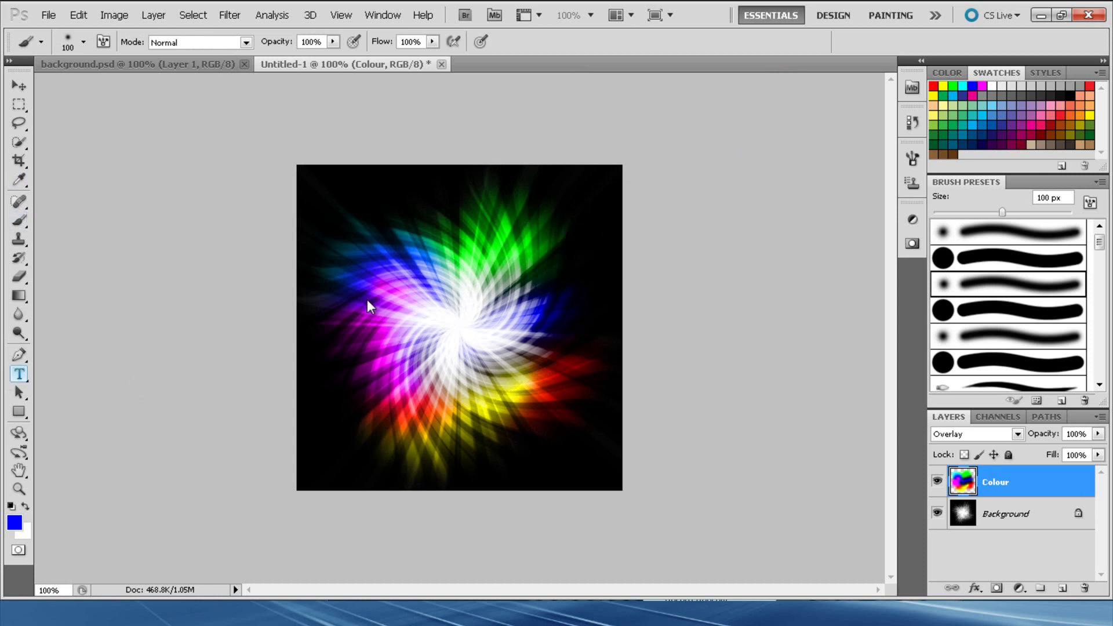